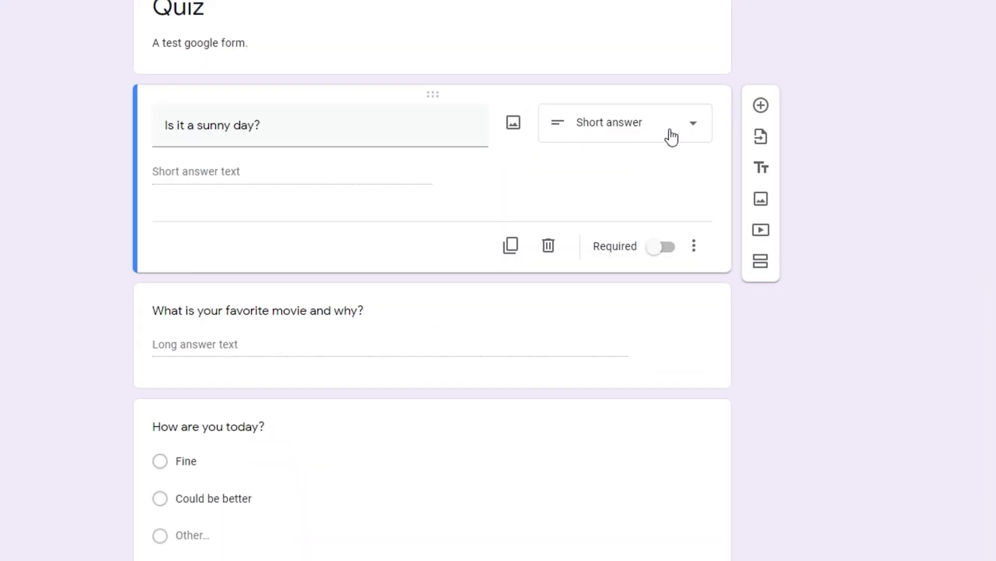
{"action": "left_click", "coordinate": [657, 207]}
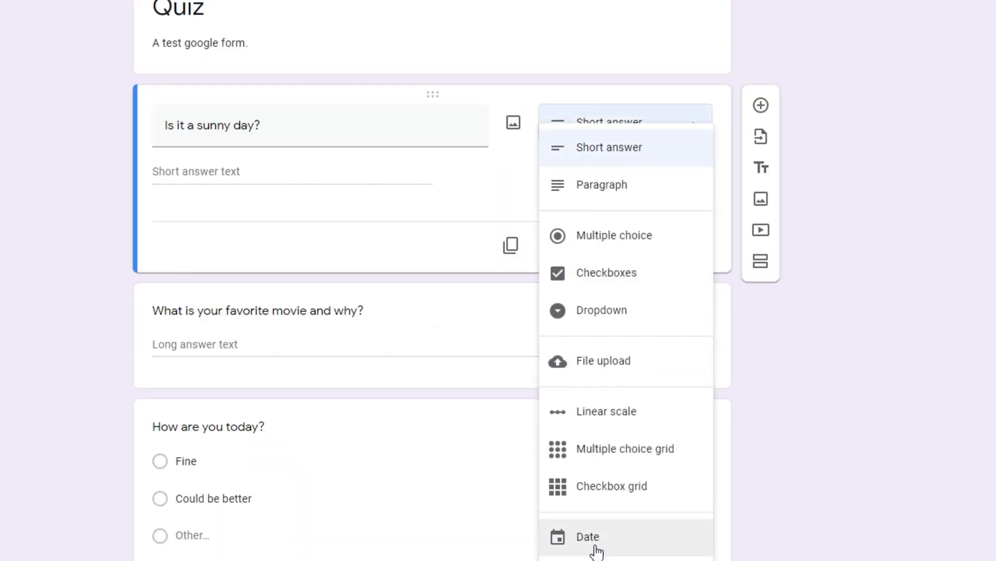
{"action": "left_click", "coordinate": [669, 127]}
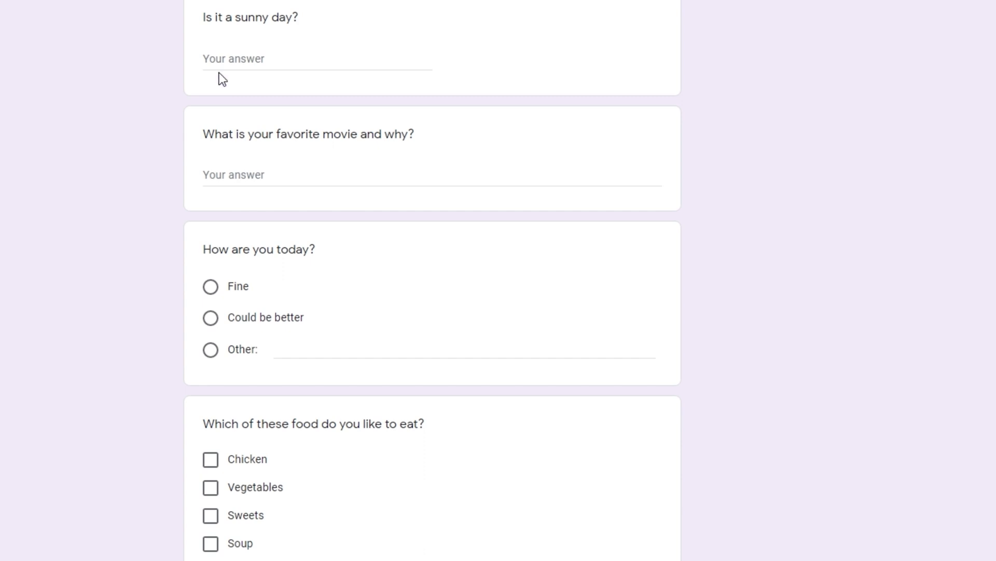
- Answer the question "Is it a sunny day?" in the form preview with "Yes it is."
{"action": "left_click", "coordinate": [218, 59]}
{"action": "type", "text": "Yes it is."}
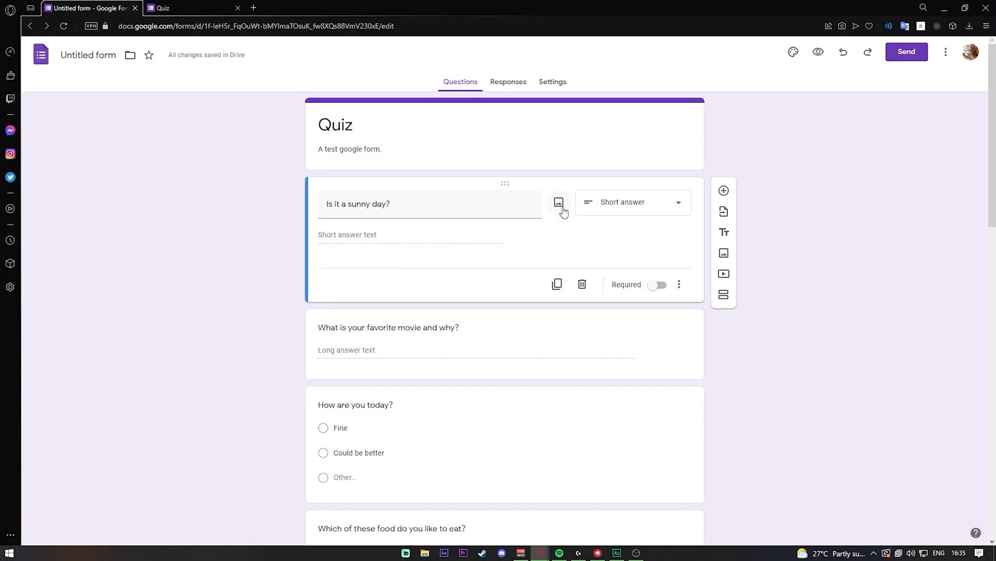
- Search Google images for "sunny day" and insert the first result, a lake with autumn trees, into the "Is it a sunny day?" question
{"action": "left_click", "coordinate": [559, 206]}
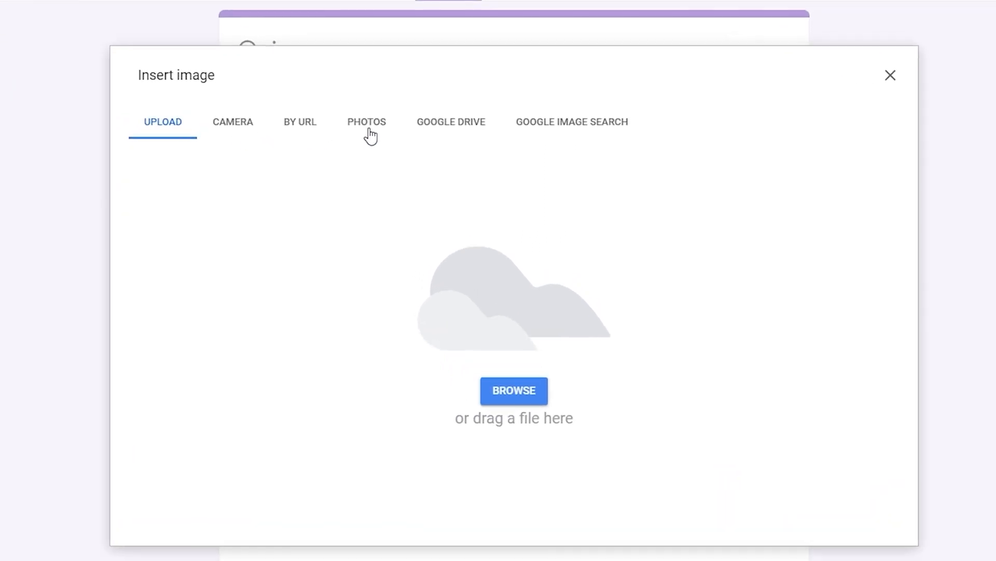
{"action": "left_click", "coordinate": [569, 133]}
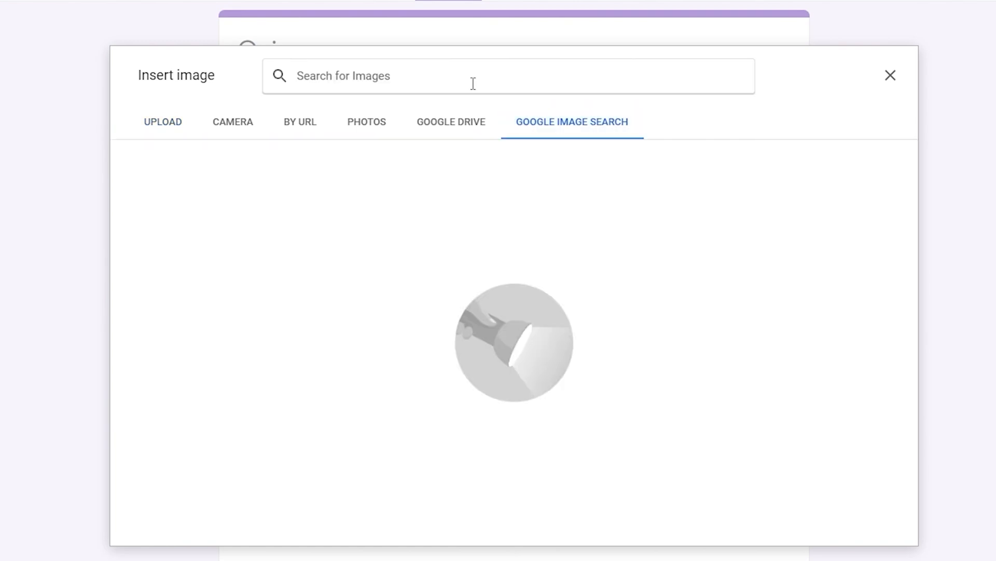
{"action": "type", "text": "sunny day"}
{"action": "key", "text": "Return"}
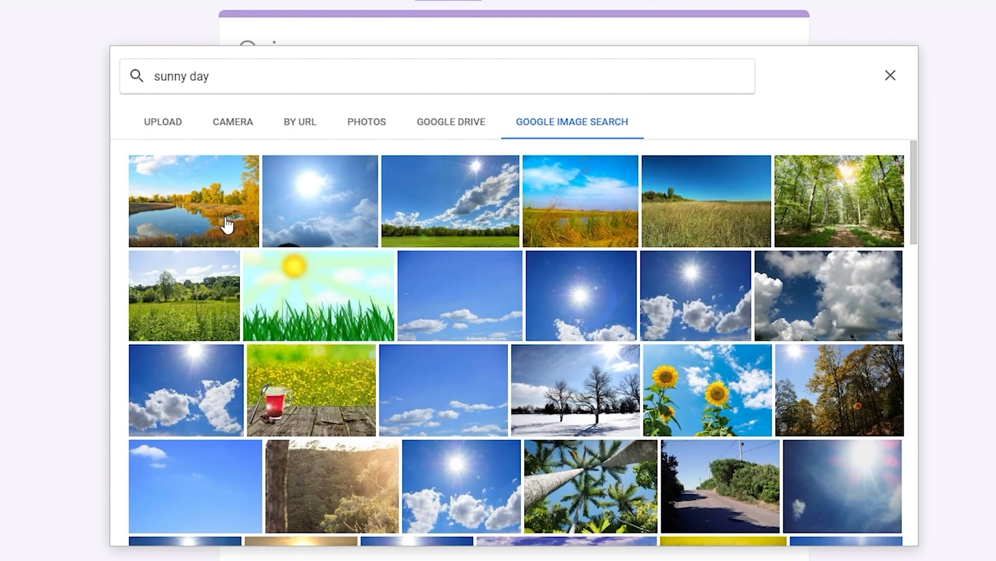
{"action": "left_click", "coordinate": [227, 225]}
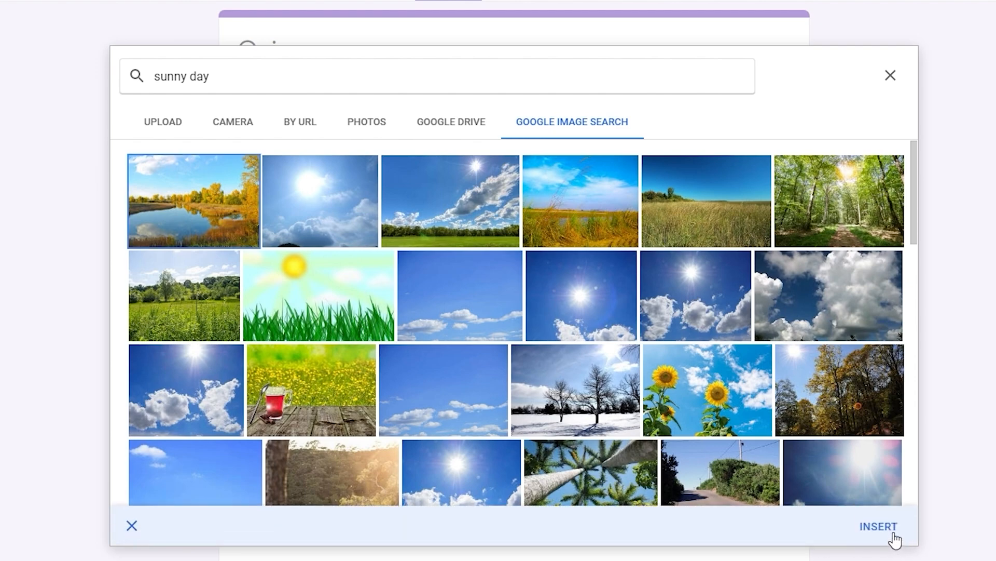
{"action": "left_click", "coordinate": [879, 526]}
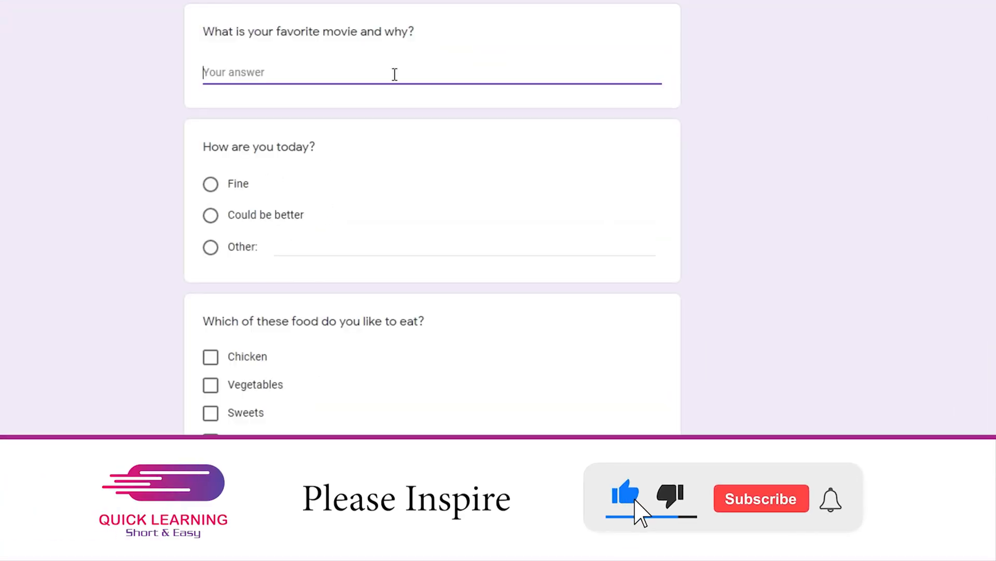
- Answer the favorite movie question with "My favorite movie is The Green Book because it tells a heartwarming story between two different people."
{"action": "type", "text": "My favorite movie is the green"}
{"action": "key", "text": "BackSpace"}
{"action": "key", "text": "BackSpace"}
{"action": "key", "text": "BackSpace"}
{"action": "key", "text": "BackSpace"}
{"action": "key", "text": "BackSpace"}
{"action": "key", "text": "BackSpace"}
{"action": "key", "text": "BackSpace"}
{"action": "key", "text": "BackSpace"}
{"action": "key", "text": "BackSpace"}
{"action": "type", "text": "Th"}
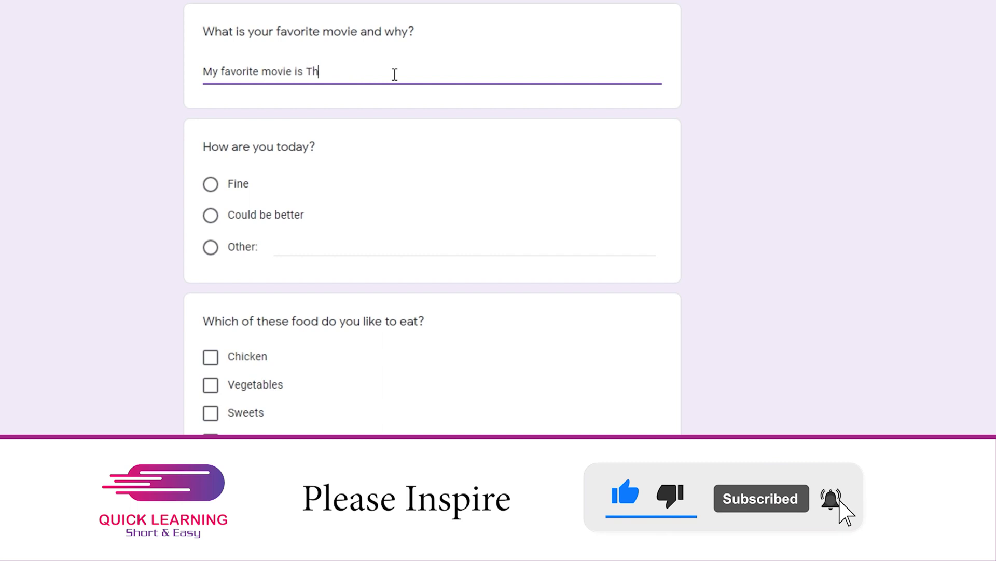
{"action": "type", "text": "e Green Book because it tells a "}
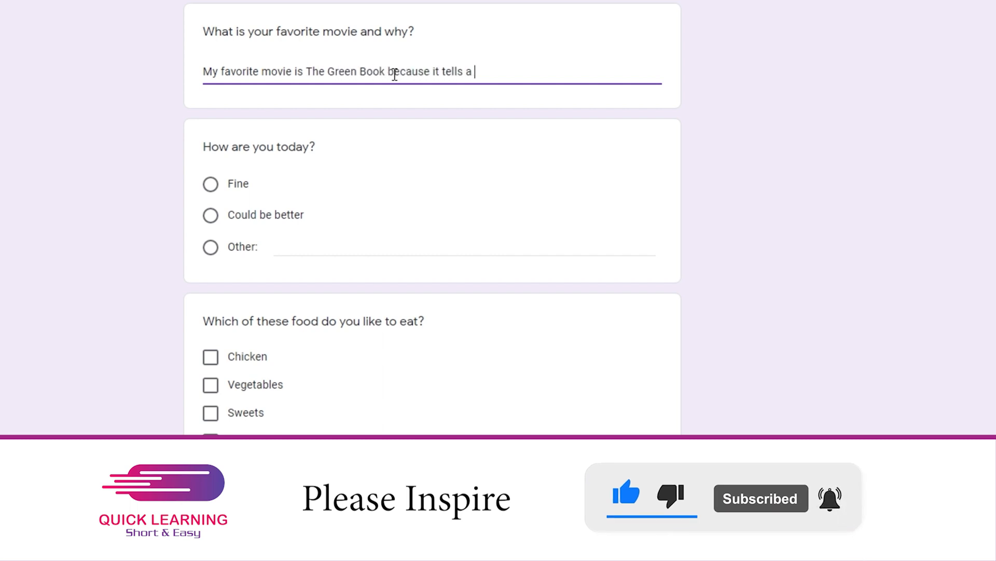
{"action": "type", "text": "heartwarming story between two different pe"}
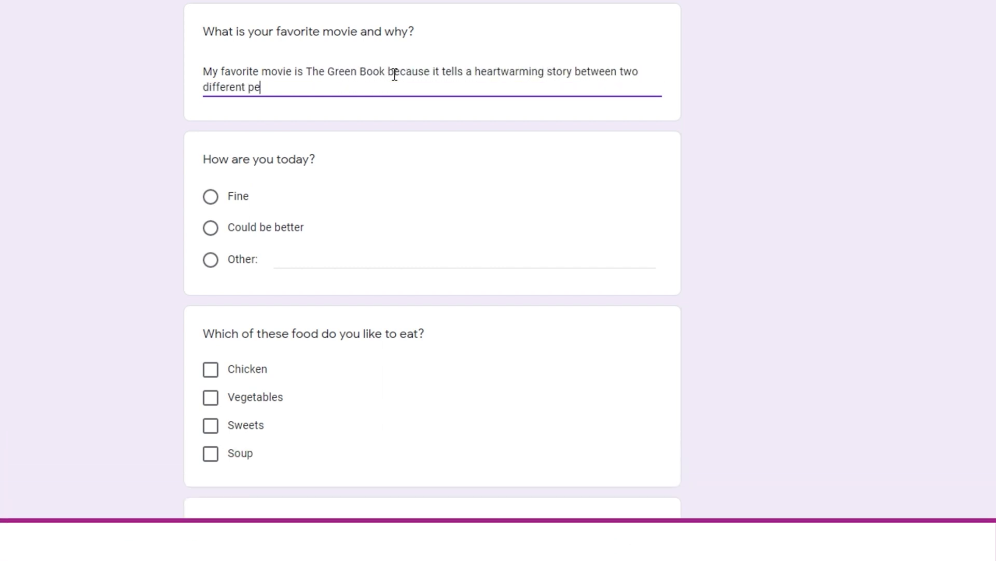
{"action": "type", "text": "ople."}
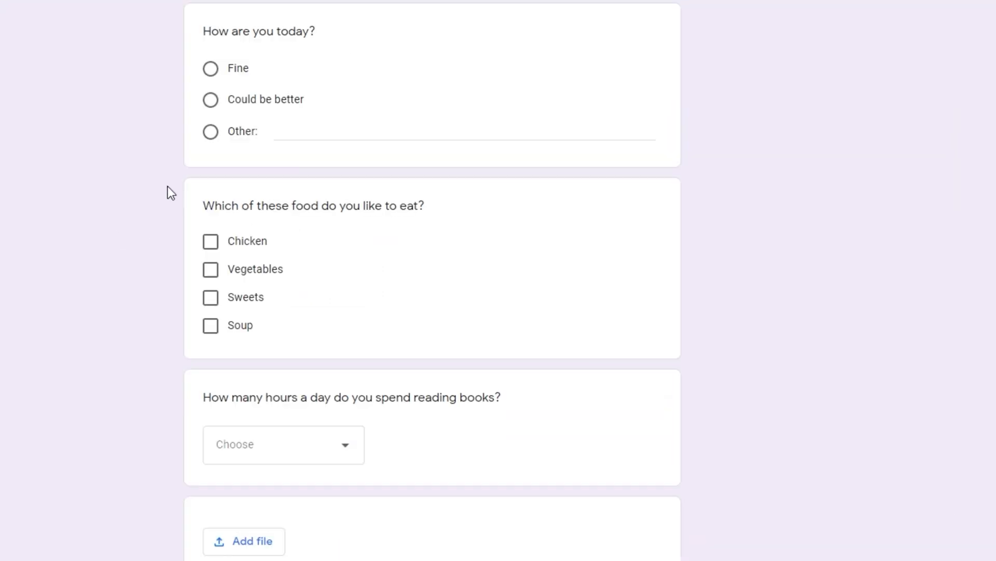
- Try the answers Fine, Could be better and Other one after another for "How are you today?" in the form preview
{"action": "left_click_drag", "start_coordinate": [213, 33], "coordinate": [280, 35]}
{"action": "left_click", "coordinate": [180, 48]}
{"action": "left_click", "coordinate": [216, 72]}
{"action": "left_click", "coordinate": [215, 103]}
{"action": "left_click", "coordinate": [213, 133]}
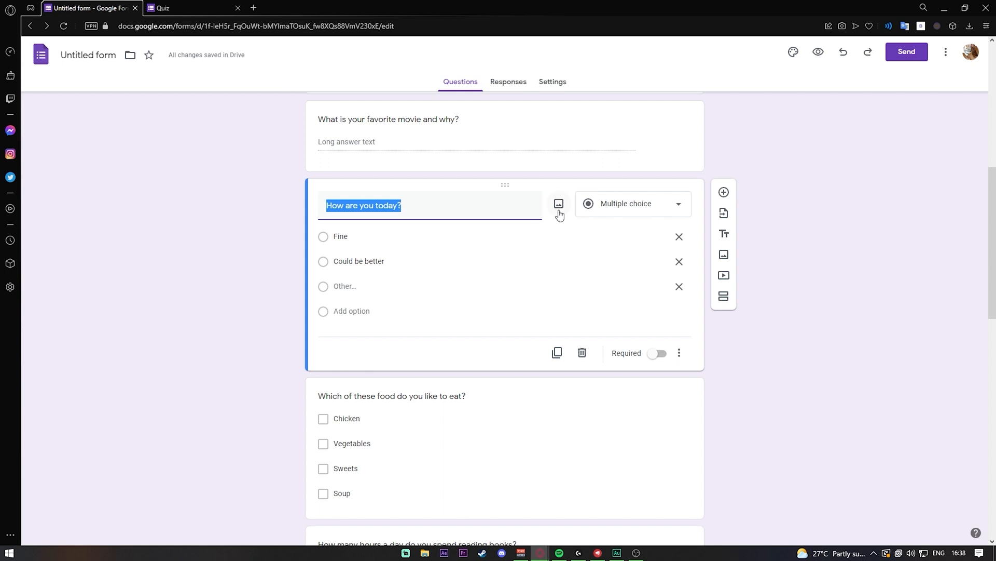
- Check Chicken, Vegetables, Sweets and Soup in the food question of the form preview
{"action": "scroll", "coordinate": [793, 317], "scroll_direction": "down", "scroll_amount": 3}
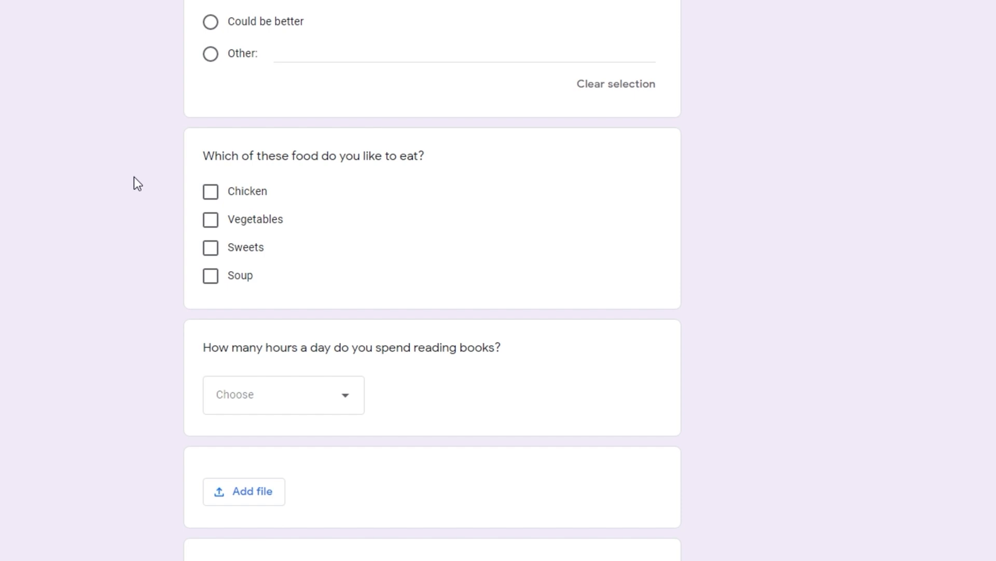
{"action": "left_click", "coordinate": [210, 200]}
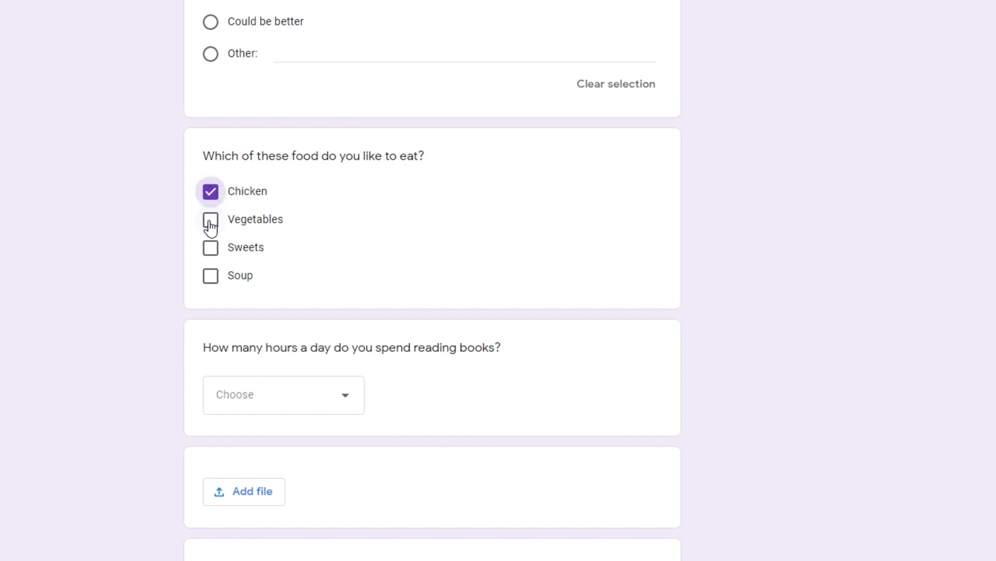
{"action": "left_click", "coordinate": [211, 222]}
{"action": "left_click", "coordinate": [210, 251]}
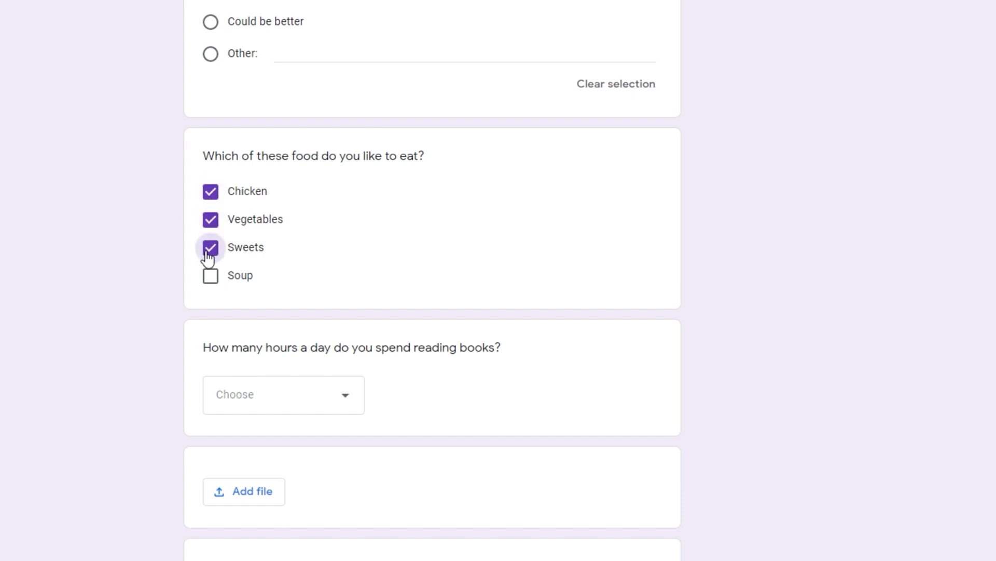
{"action": "left_click", "coordinate": [211, 282]}
- Uncheck Sweets, Vegetables and Soup in the food question, keeping only Chicken checked
{"action": "left_click", "coordinate": [211, 250]}
{"action": "left_click", "coordinate": [210, 220]}
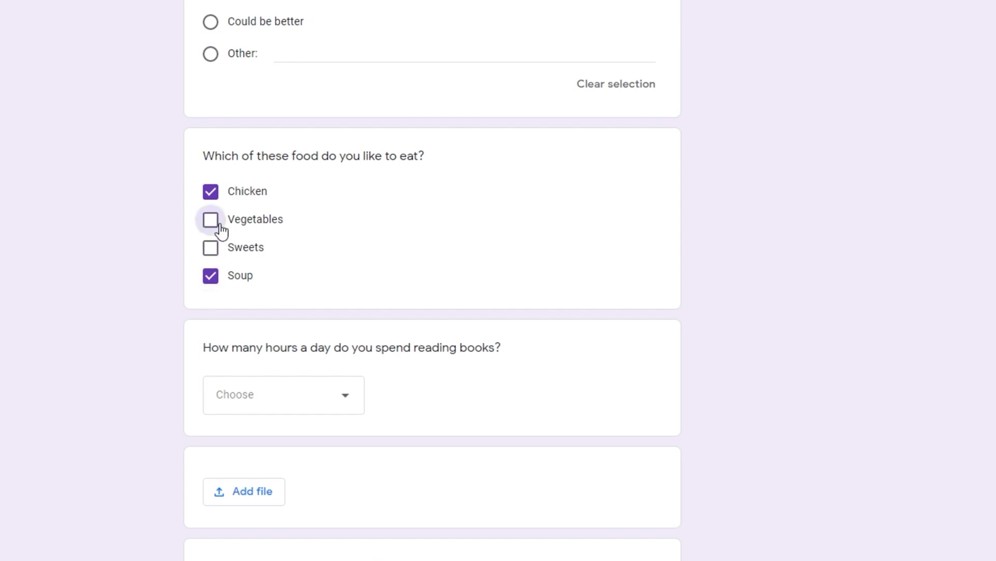
{"action": "left_click", "coordinate": [210, 276]}
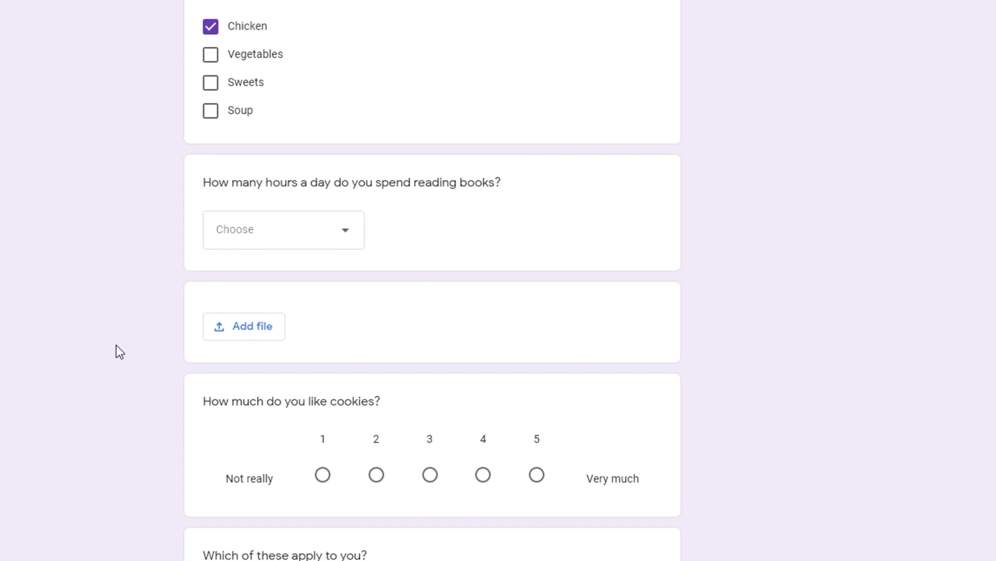
- Look over the reading-hours choices in the preview, and add "Less than eight hours" as the fifth option of that dropdown question in the editor
{"action": "left_click", "coordinate": [258, 236]}
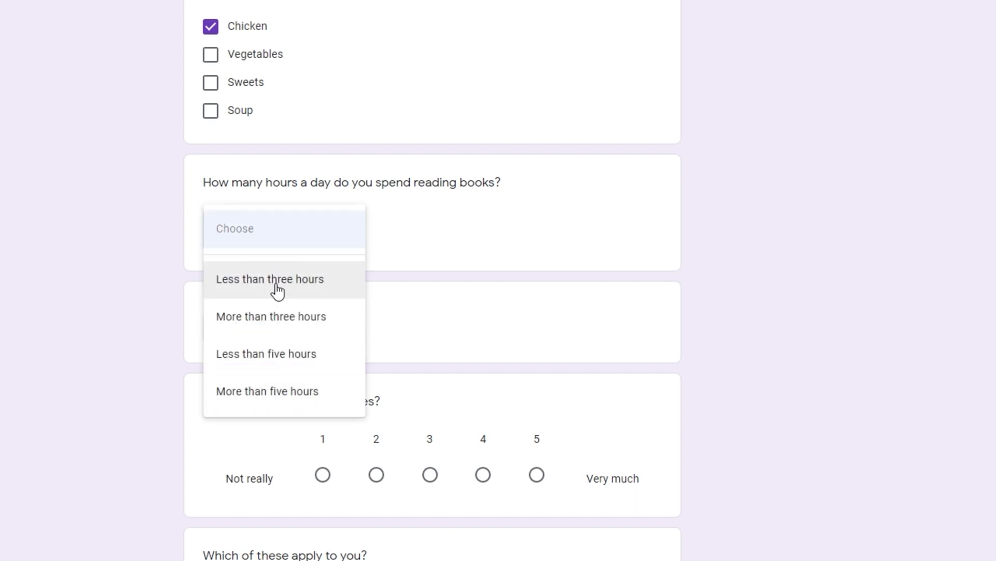
{"action": "left_click", "coordinate": [283, 234]}
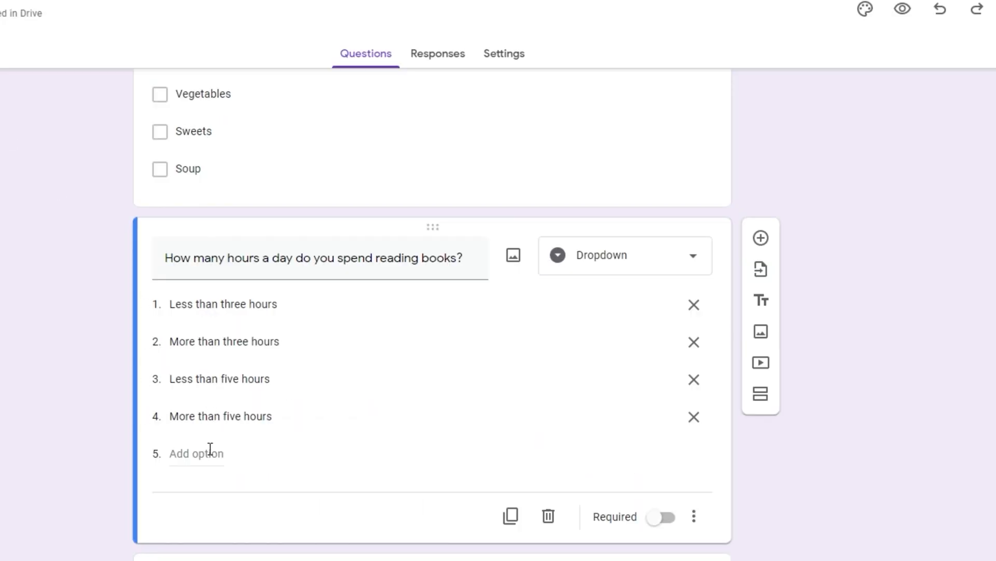
{"action": "left_click", "coordinate": [210, 452]}
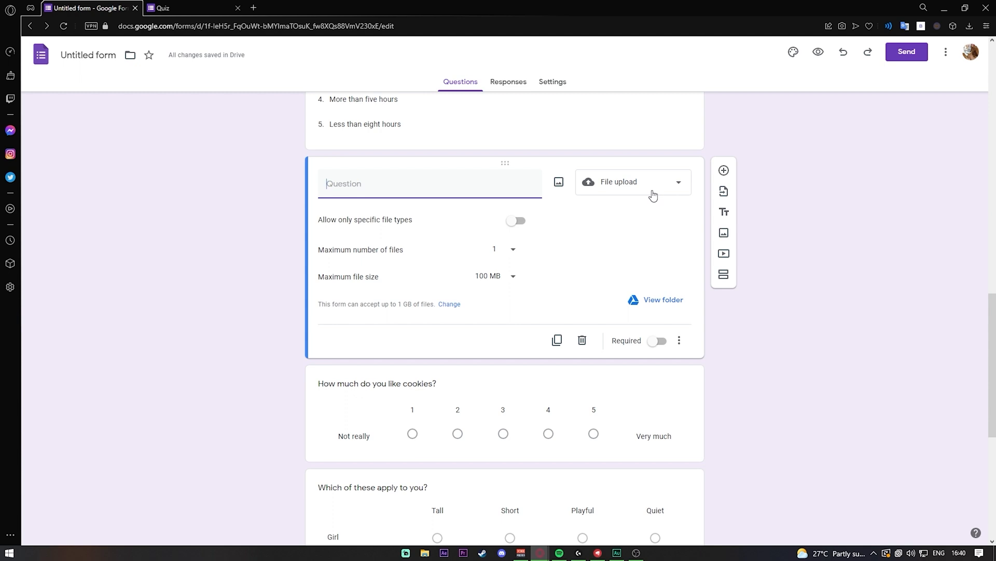
- Try restricting the file upload question to Document, Spreadsheet, PDF, Drawing, Image and Audio files, and turn the restriction off again
{"action": "left_click", "coordinate": [515, 225]}
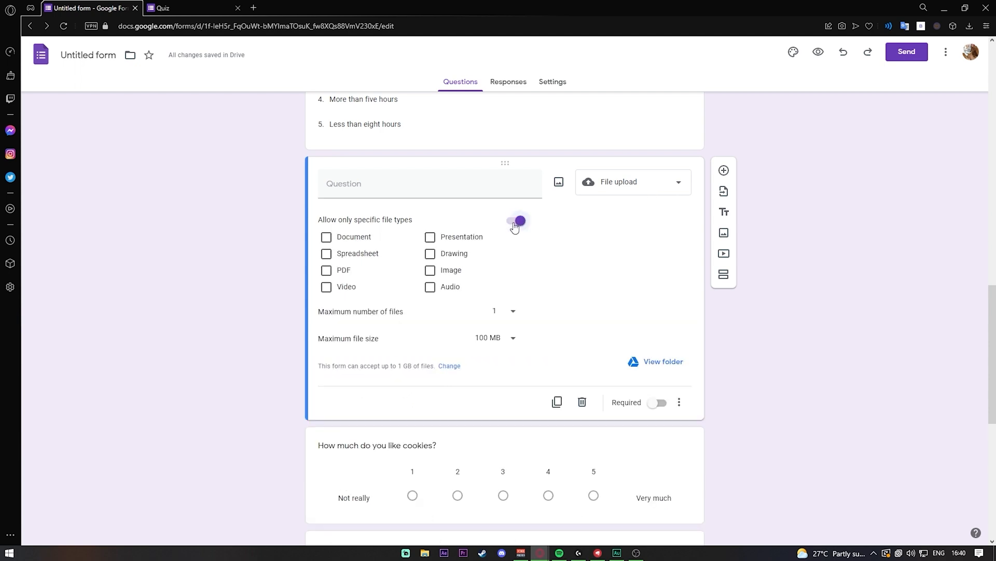
{"action": "left_click", "coordinate": [326, 237]}
{"action": "left_click", "coordinate": [326, 254]}
{"action": "left_click", "coordinate": [326, 270]}
{"action": "left_click", "coordinate": [430, 253]}
{"action": "left_click", "coordinate": [430, 270]}
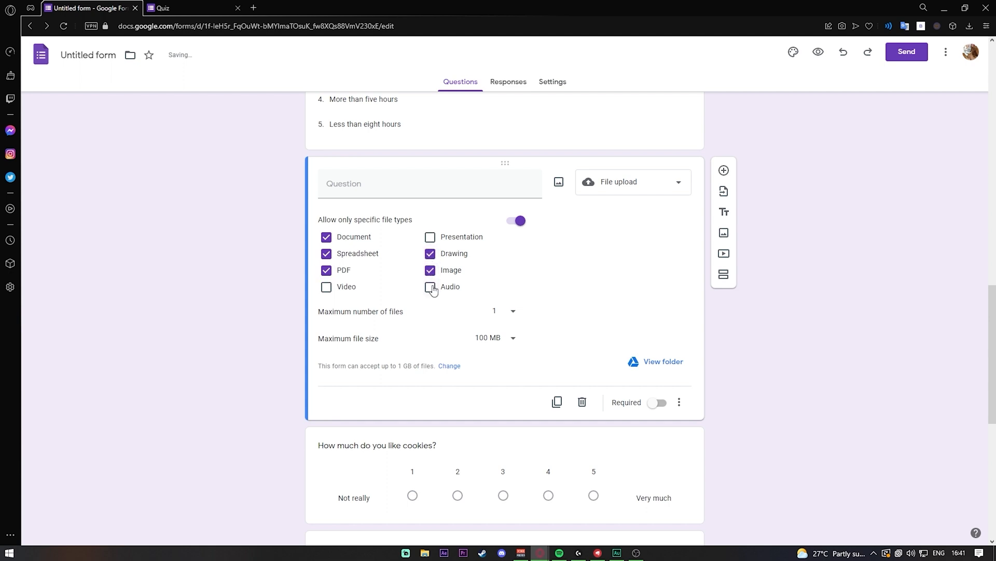
{"action": "left_click", "coordinate": [430, 286]}
{"action": "left_click", "coordinate": [515, 221]}
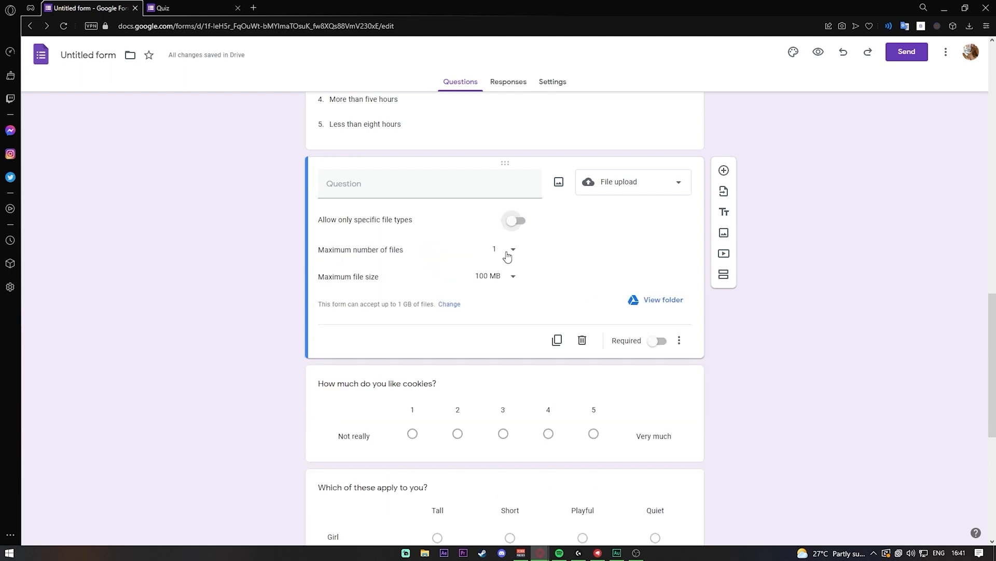
- Examine the available choices for the maximum number of files and the maximum file size of the file upload question
{"action": "left_click", "coordinate": [507, 256]}
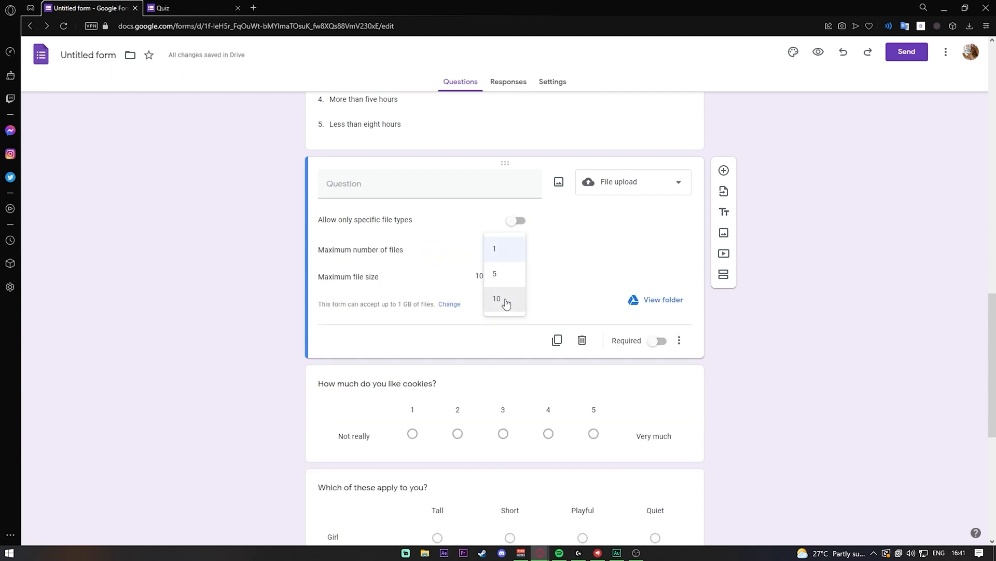
{"action": "left_click", "coordinate": [592, 249]}
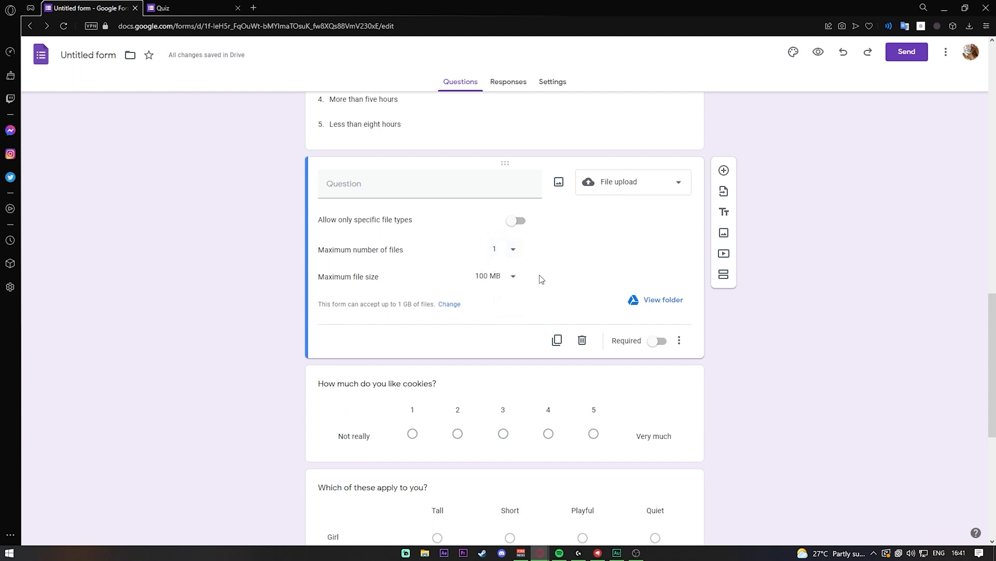
{"action": "left_click", "coordinate": [507, 279]}
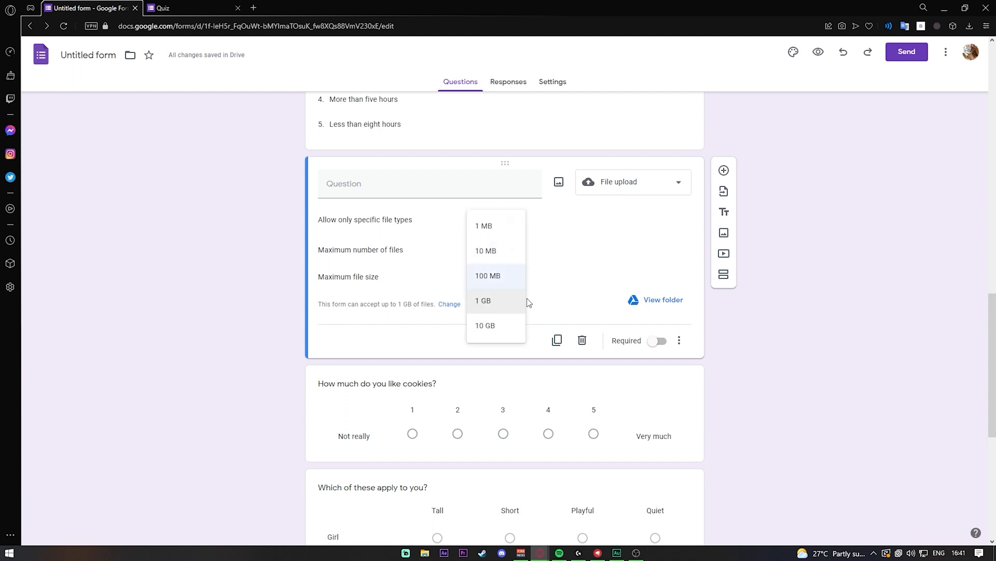
{"action": "left_click", "coordinate": [558, 286]}
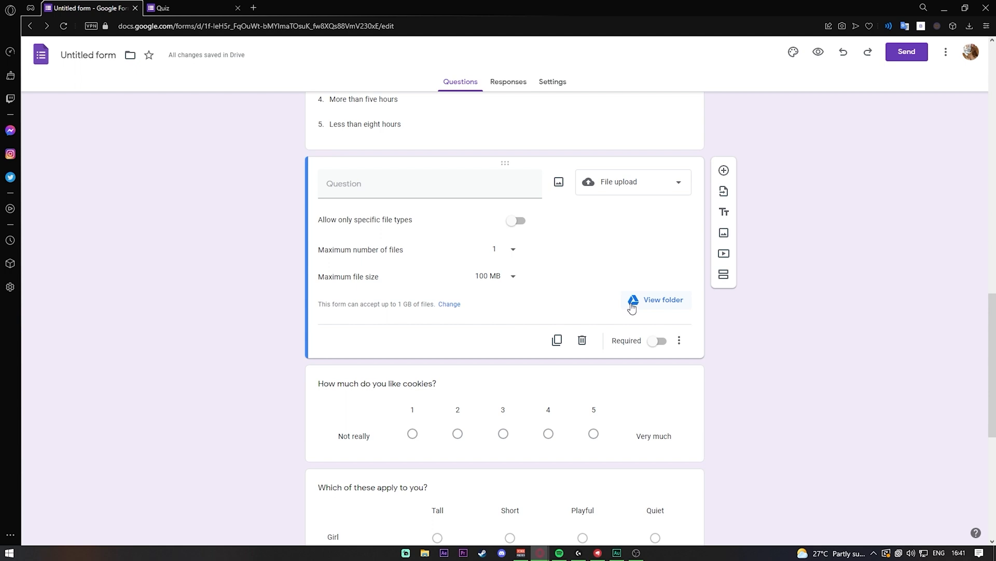
- View the Drive folder that stores the file upload responses, and close it
{"action": "left_click", "coordinate": [631, 306]}
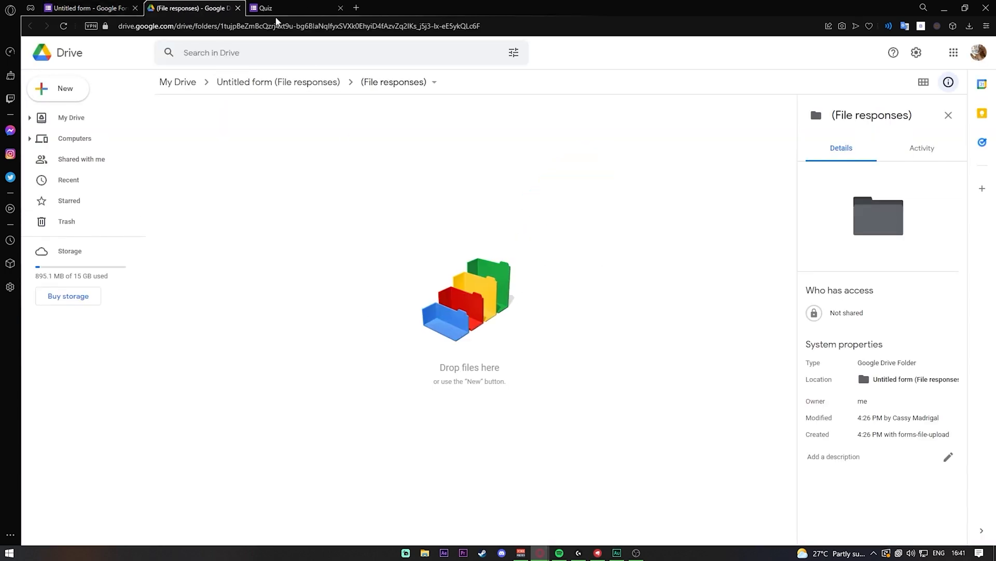
{"action": "left_click", "coordinate": [238, 8]}
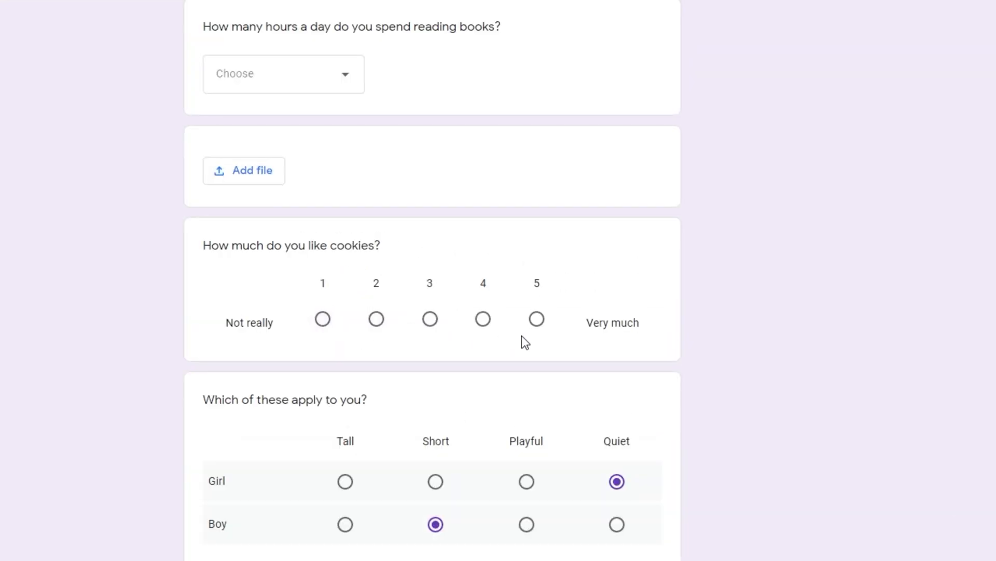
- Rate the cookies question 5 in the preview, and choose another upper end for its linear scale in the editor
{"action": "left_click", "coordinate": [543, 319]}
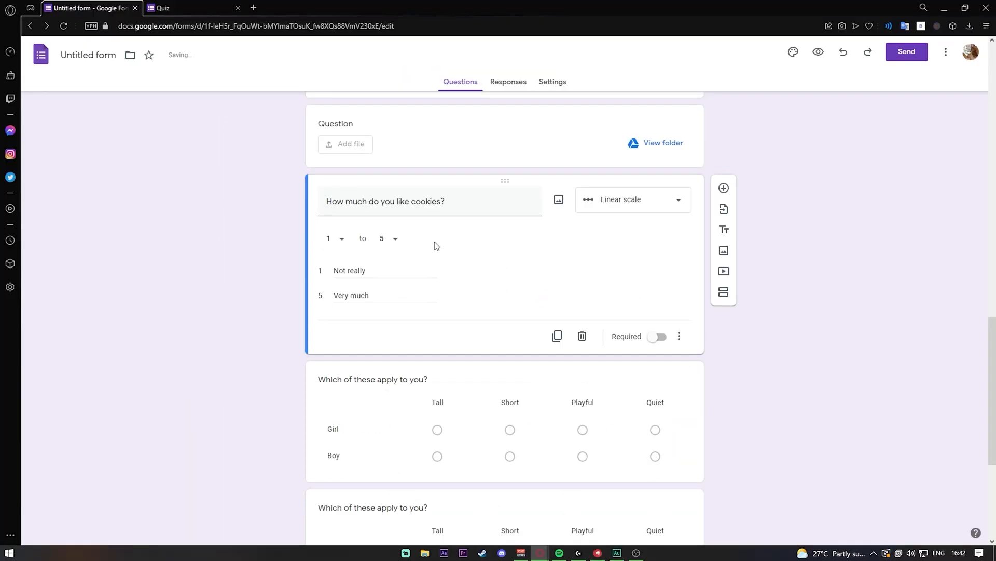
{"action": "left_click", "coordinate": [390, 240]}
{"action": "left_click", "coordinate": [396, 363]}
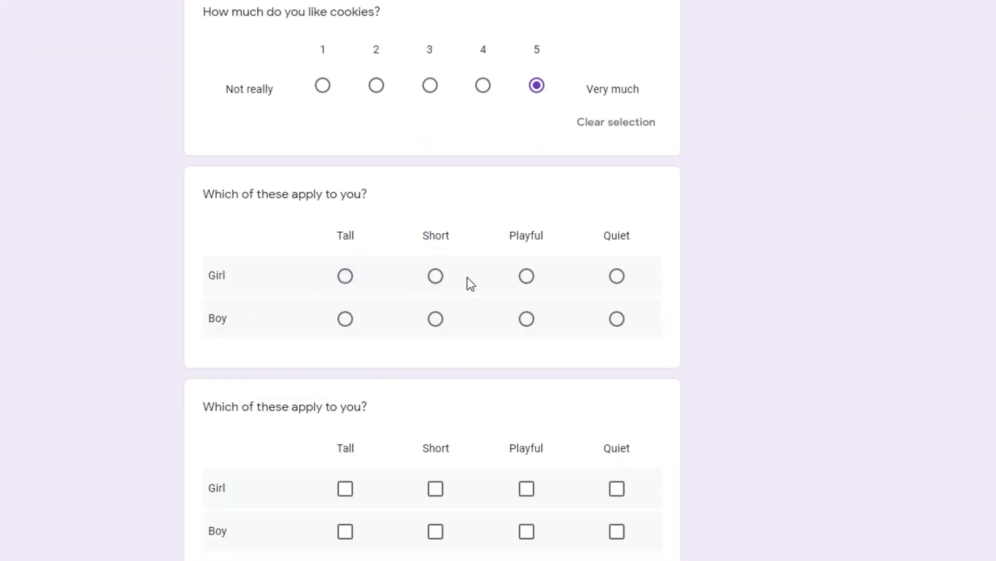
- Switch the Girl row of the multiple choice grid through Tall, Short and Playful, ending on Quiet
{"action": "left_click", "coordinate": [345, 276]}
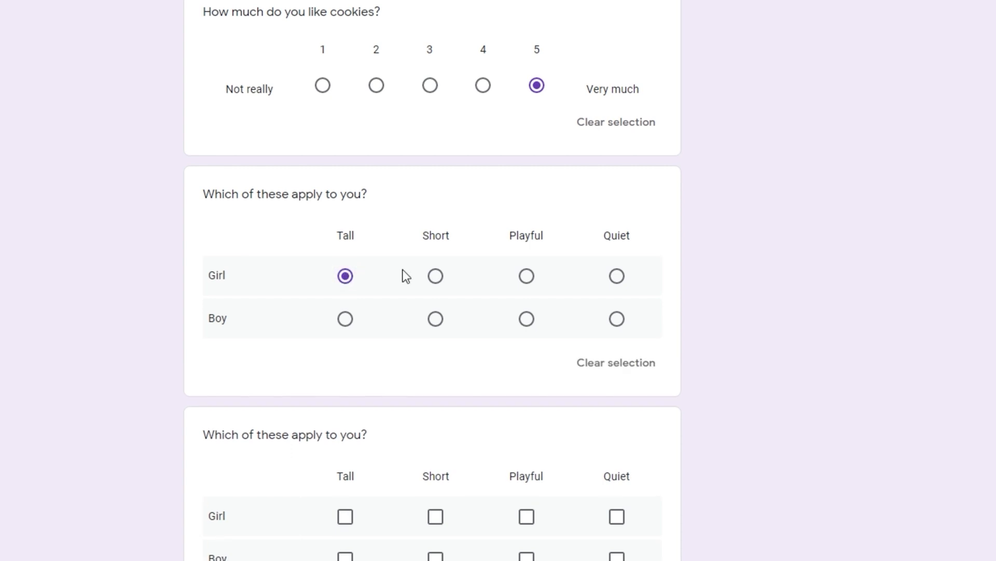
{"action": "left_click", "coordinate": [438, 282]}
{"action": "left_click", "coordinate": [537, 283]}
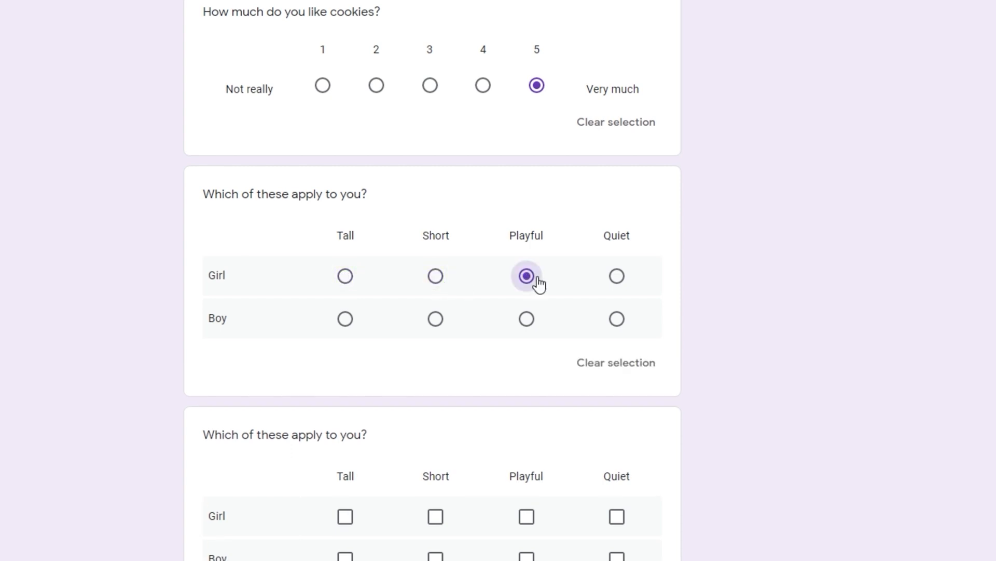
{"action": "left_click", "coordinate": [621, 280]}
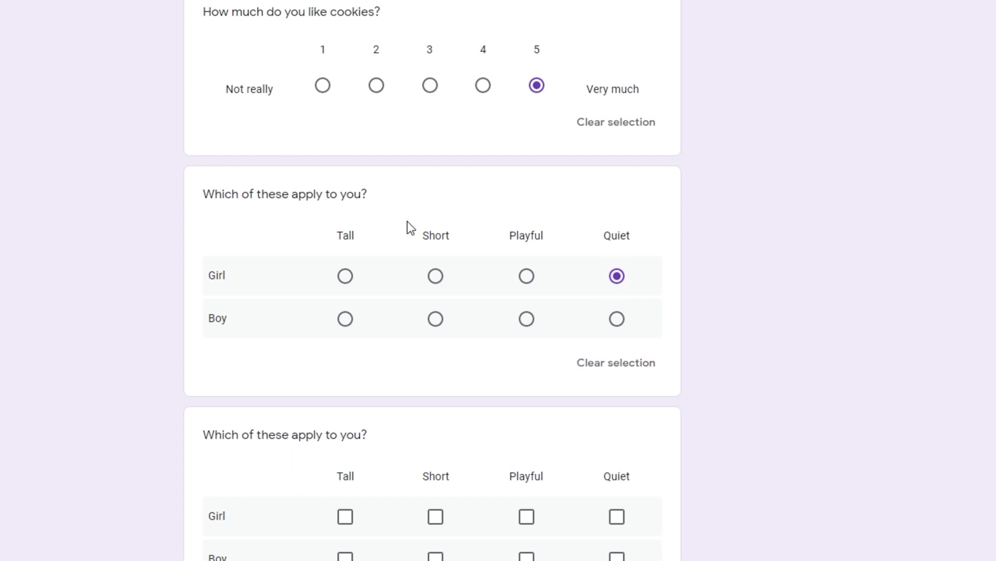
- Answer the multiple choice grid in the preview with Tall for Girl and Playful for Boy
{"action": "left_click", "coordinate": [358, 286]}
{"action": "left_click", "coordinate": [528, 331]}
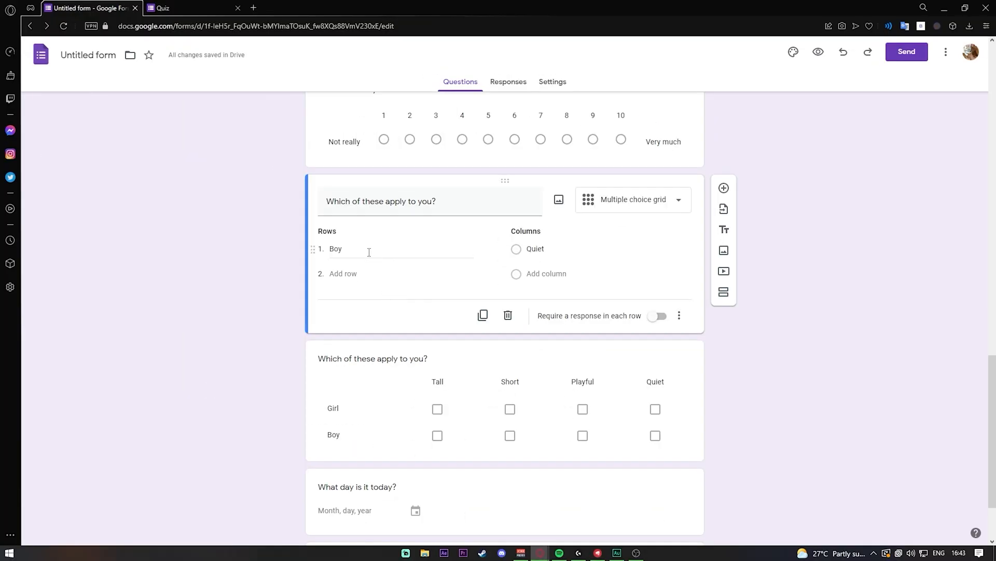
- Set the multiple choice grid's row to Girl and its columns to Beautiful, Funny and Nice, and reload the preview
{"action": "left_click", "coordinate": [369, 252]}
{"action": "type", "text": "Girl"}
{"action": "left_click", "coordinate": [551, 251]}
{"action": "key", "text": "BackSpace"}
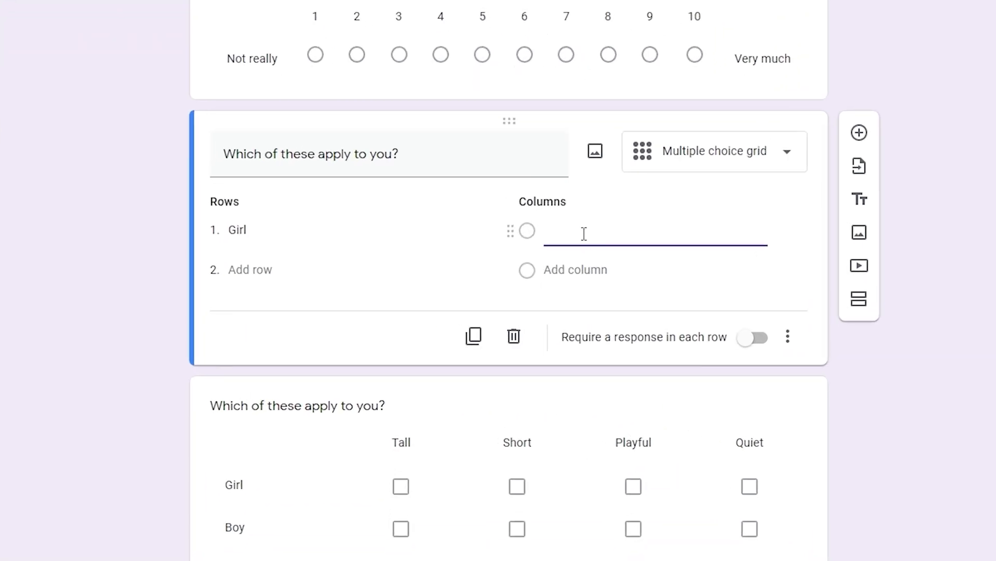
{"action": "type", "text": "Beautiful"}
{"action": "left_click", "coordinate": [597, 270]}
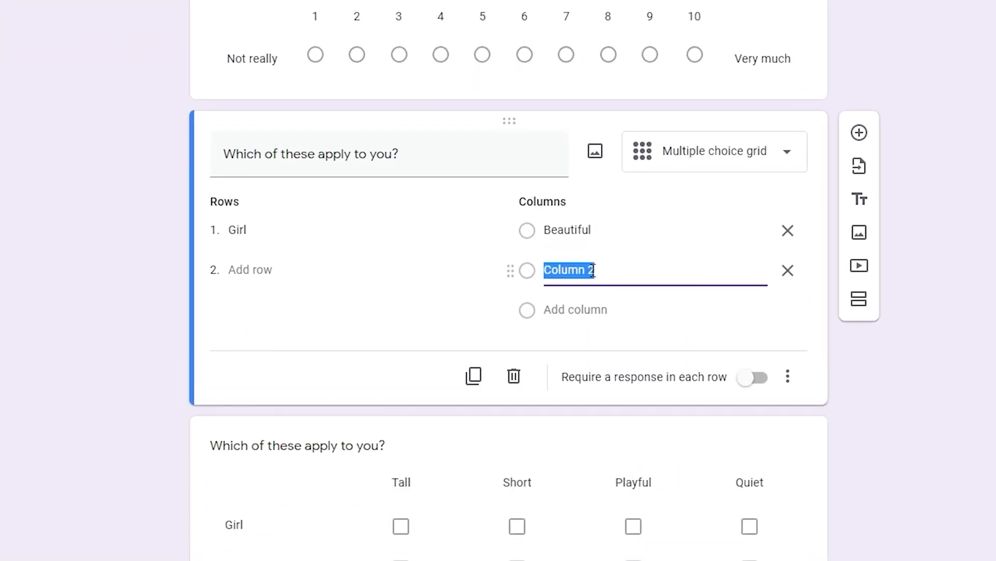
{"action": "type", "text": "Funny"}
{"action": "left_click", "coordinate": [573, 309]}
{"action": "type", "text": "Nice"}
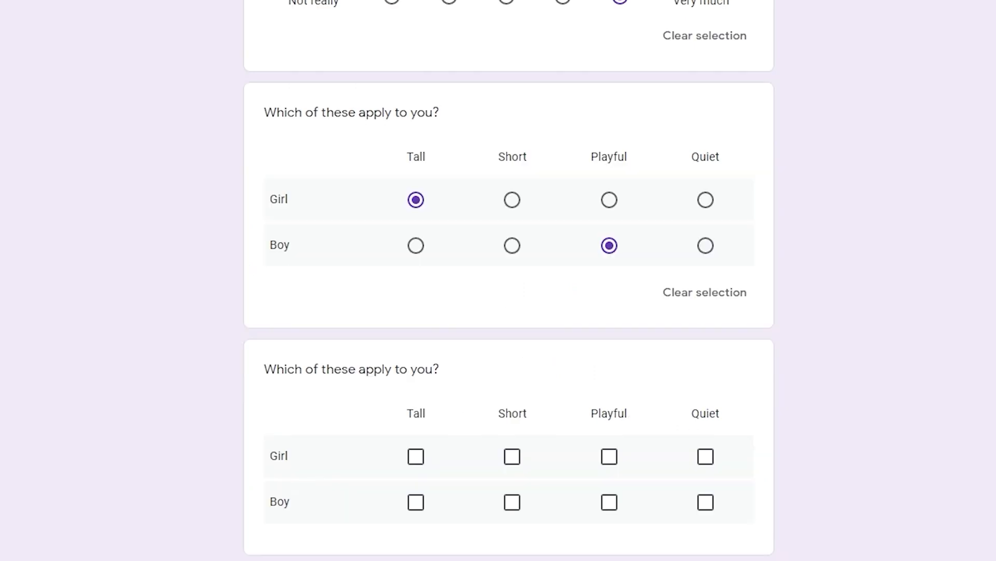
{"action": "key", "text": "F5"}
{"action": "scroll", "coordinate": [220, 222], "scroll_direction": "up", "scroll_amount": 2}
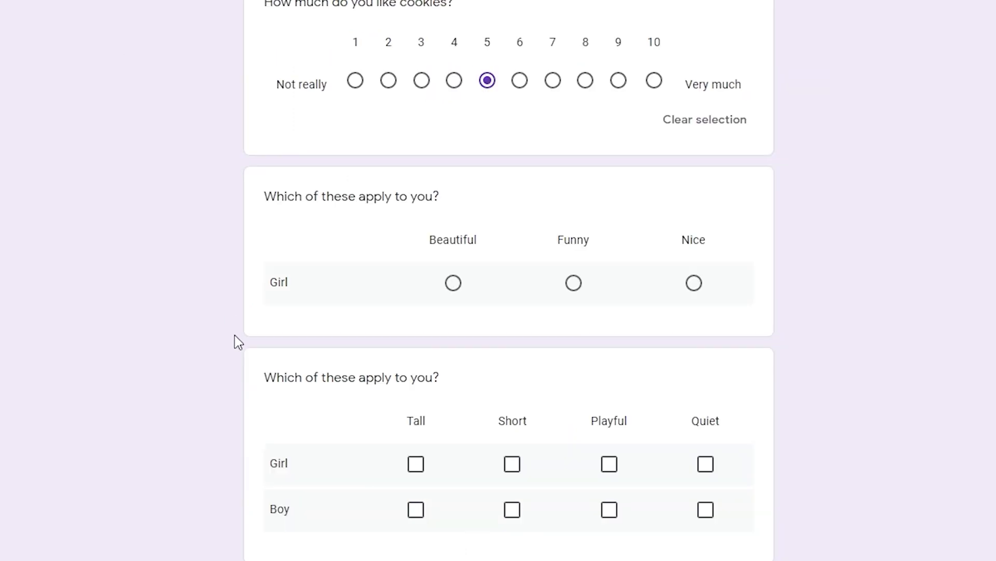
- In the preview's checkbox grid, select Tall, Quiet and Playful for Girl, and Short and Quiet for Boy
{"action": "scroll", "coordinate": [235, 335], "scroll_direction": "down", "scroll_amount": 3}
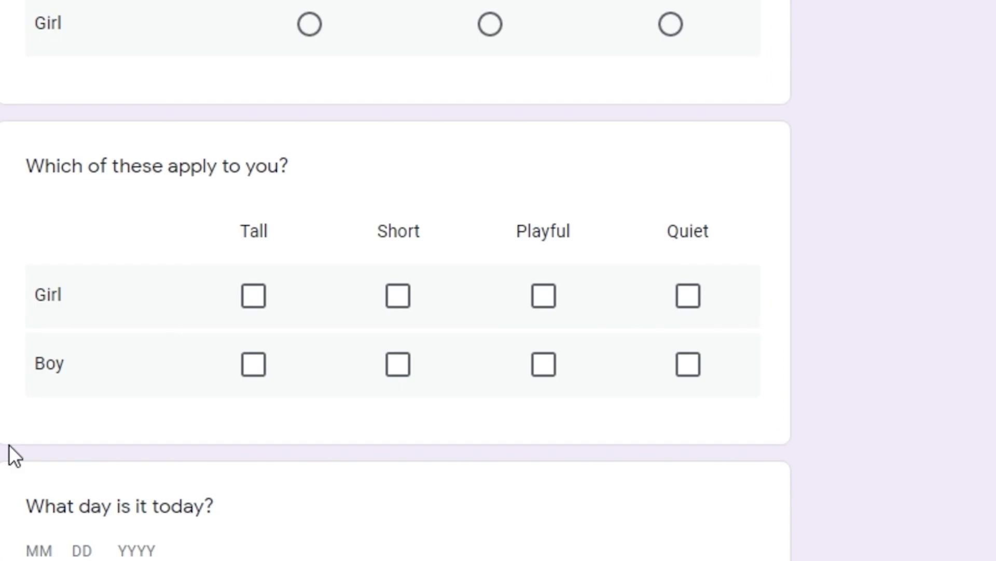
{"action": "left_click", "coordinate": [242, 312]}
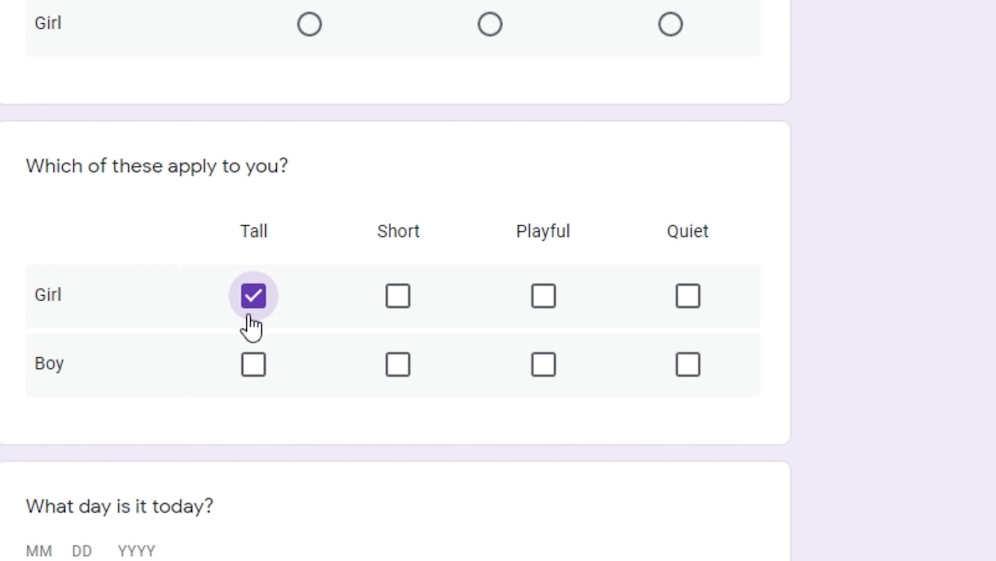
{"action": "left_click", "coordinate": [709, 314]}
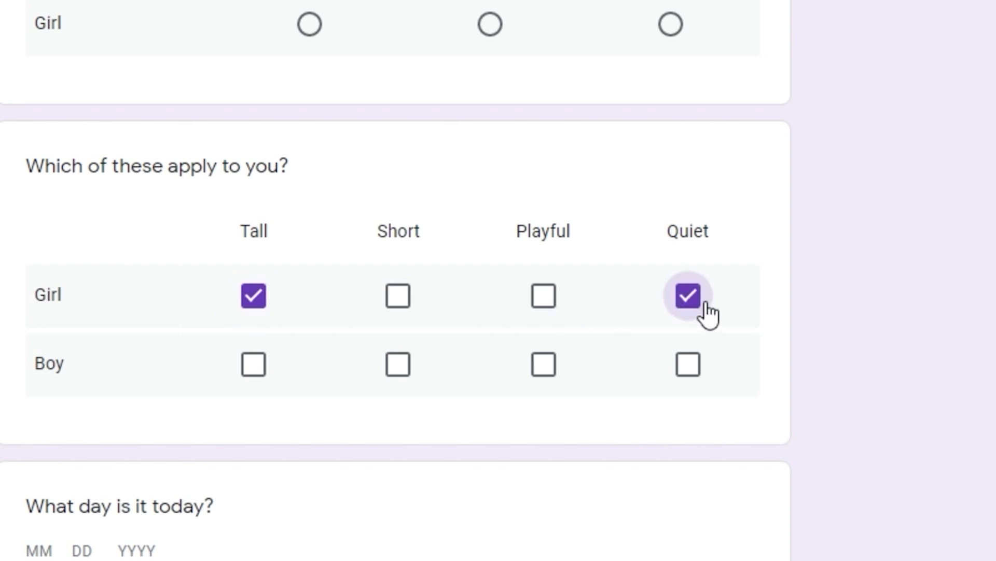
{"action": "left_click", "coordinate": [566, 319]}
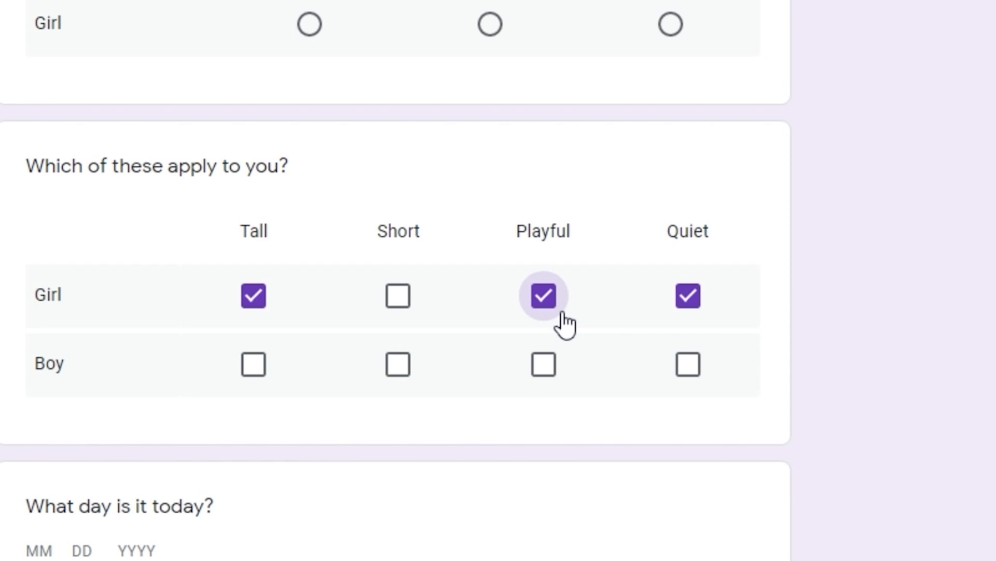
{"action": "left_click", "coordinate": [405, 375]}
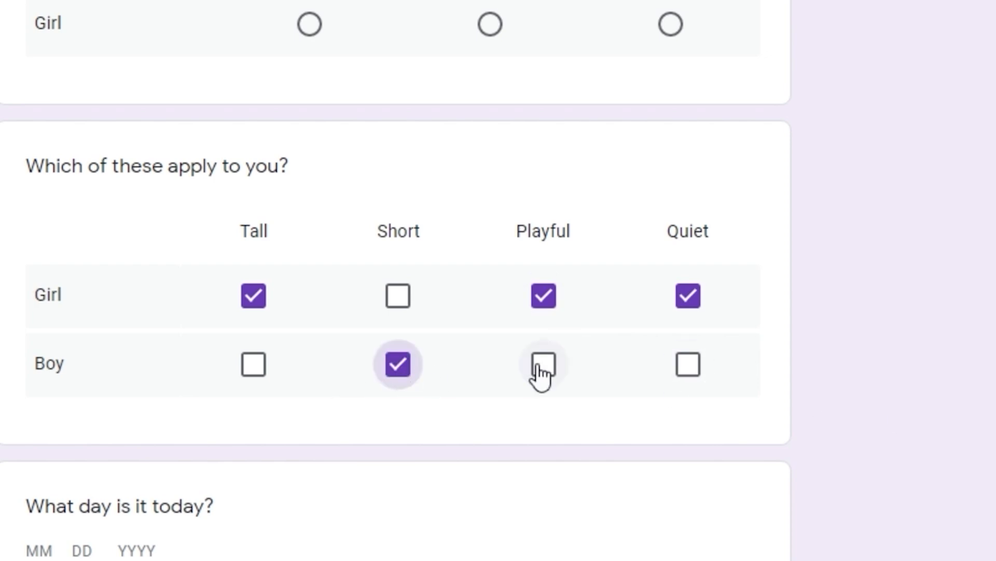
{"action": "left_click", "coordinate": [692, 378]}
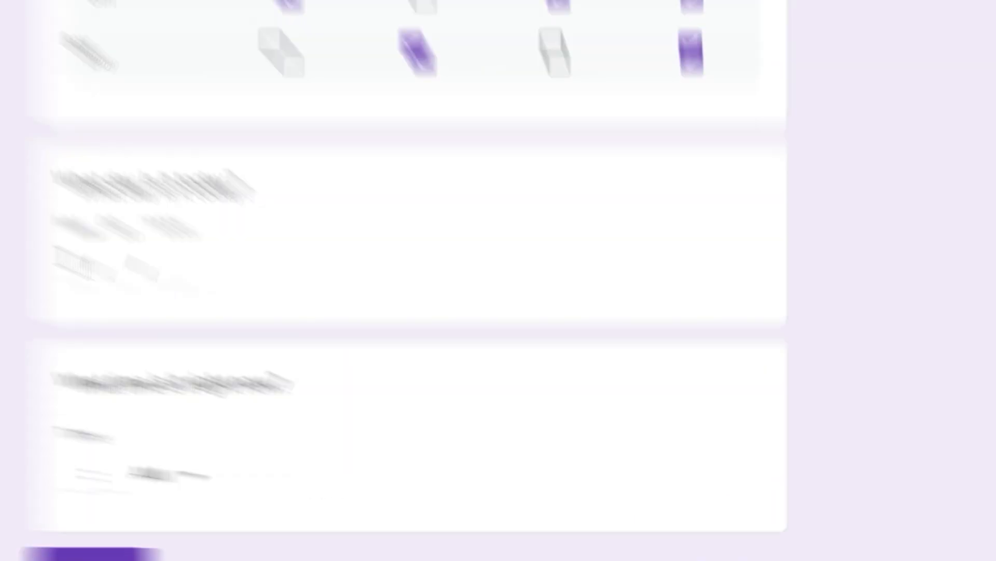
- Answer the question about today's date with 01/14/2022 in the preview
{"action": "left_click", "coordinate": [45, 264]}
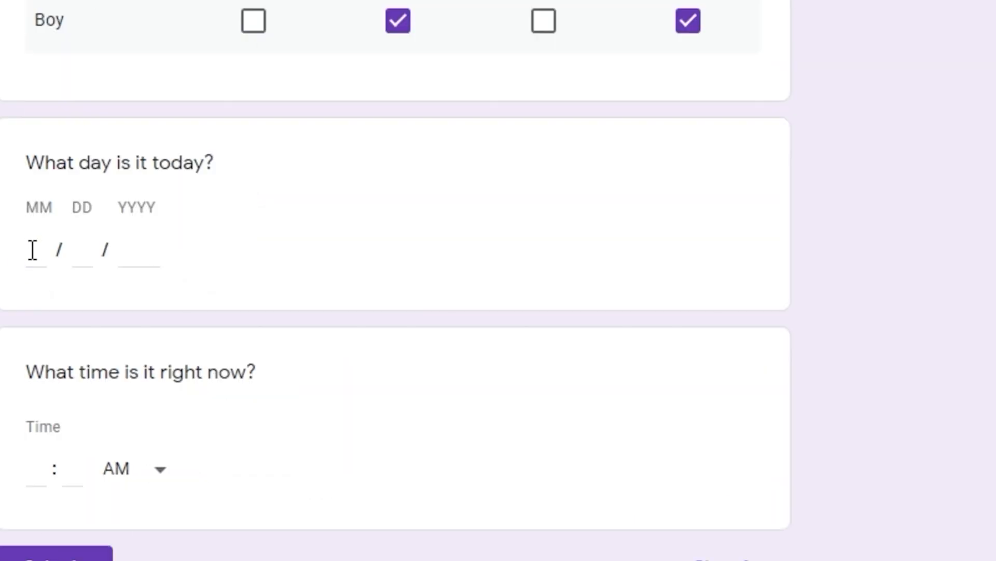
{"action": "type", "text": "01"}
{"action": "left_click", "coordinate": [87, 250]}
{"action": "type", "text": "14"}
{"action": "left_click", "coordinate": [145, 249]}
{"action": "type", "text": "2022"}
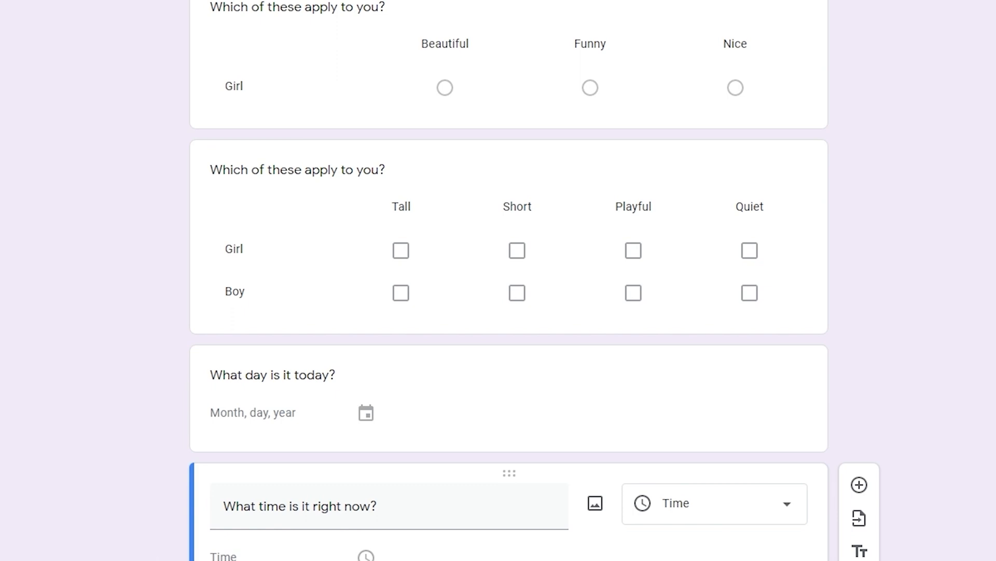
- Answer the question about the current time with 4:46 PM
{"action": "left_click", "coordinate": [45, 437]}
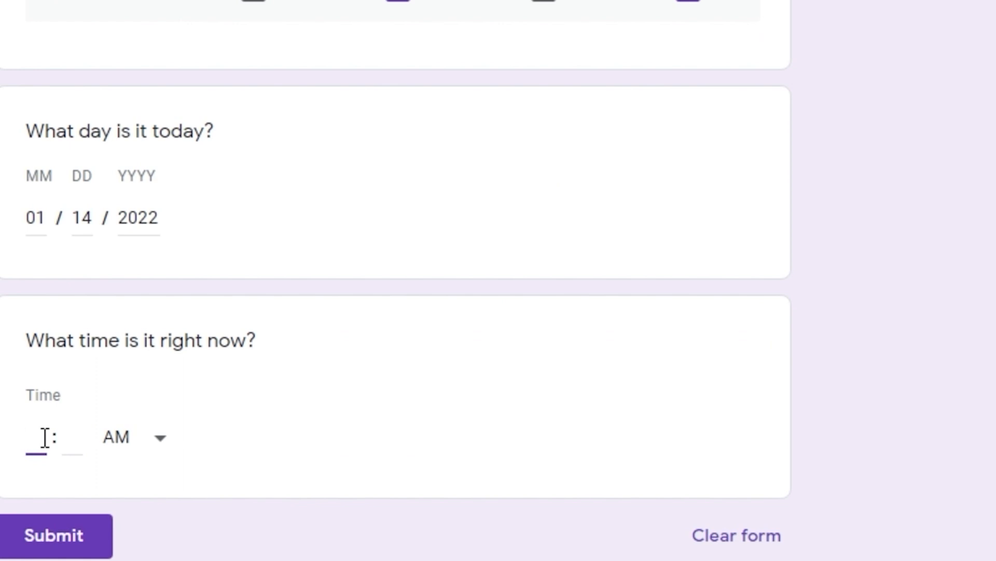
{"action": "type", "text": "4"}
{"action": "left_click", "coordinate": [77, 438]}
{"action": "type", "text": "46"}
{"action": "left_click", "coordinate": [124, 450]}
{"action": "left_click", "coordinate": [127, 475]}
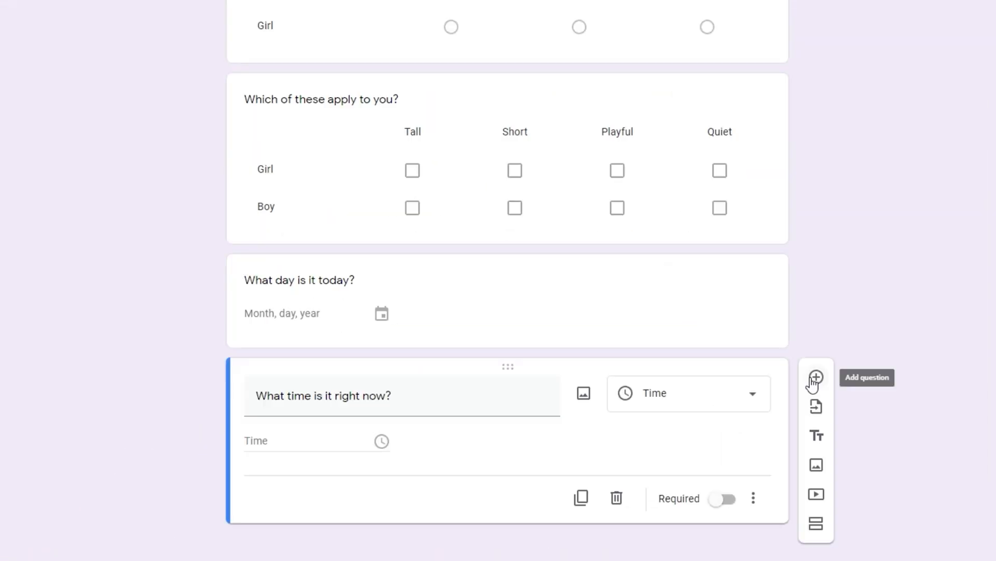
- Add a blank question and a title-and-description block at the form's end, viewing the question types and importable forms in between
{"action": "left_click", "coordinate": [815, 378]}
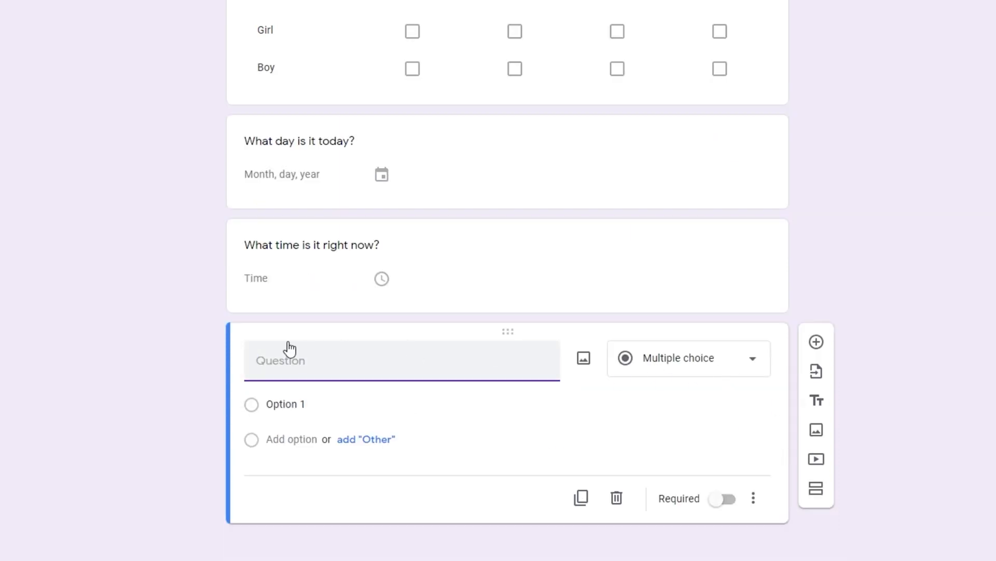
{"action": "left_click", "coordinate": [709, 358]}
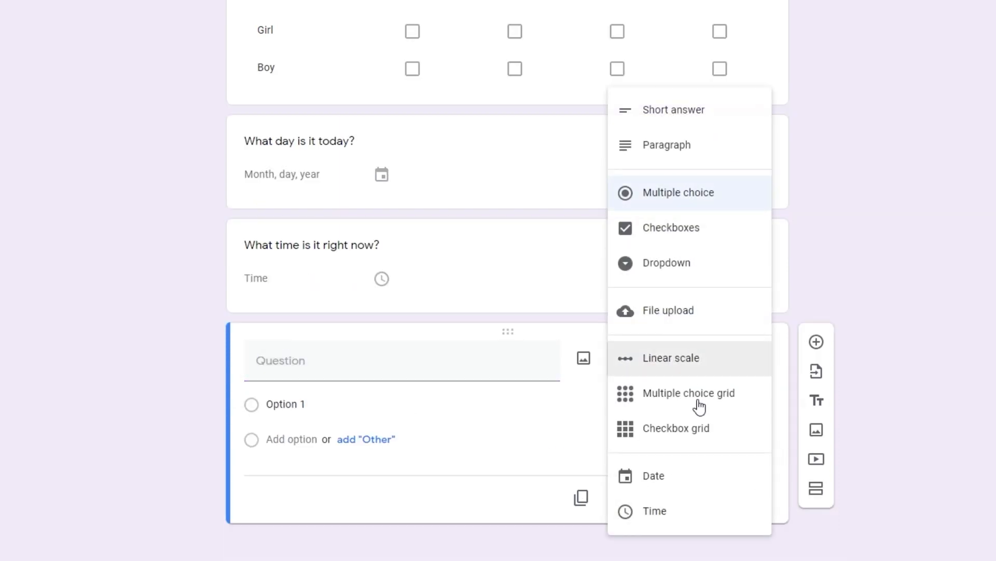
{"action": "left_click", "coordinate": [817, 373]}
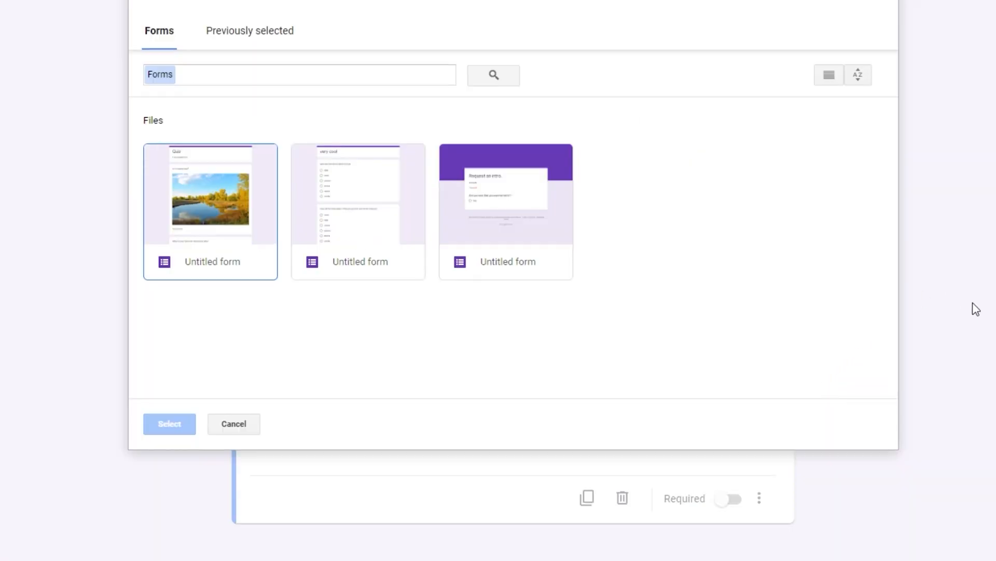
{"action": "left_click", "coordinate": [817, 459]}
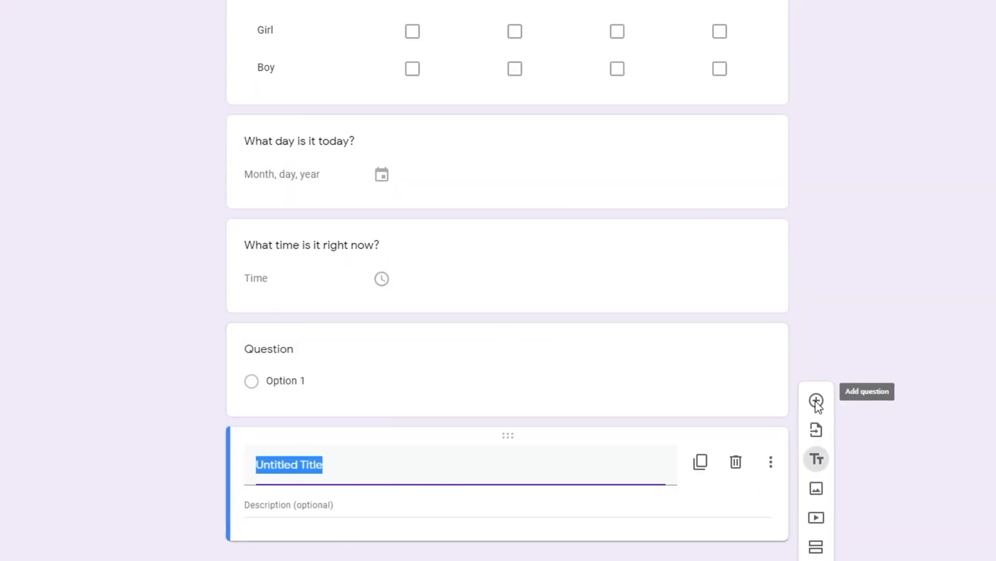
- Insert a puppy image directly below the form's Quiz header, followed by a video of Labrador puppies
{"action": "middle_click", "coordinate": [891, 332]}
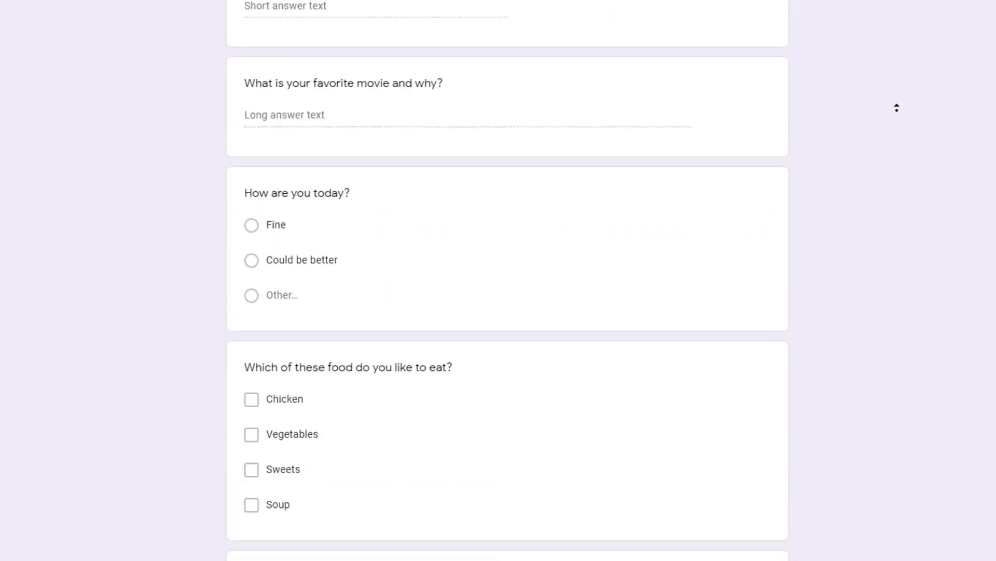
{"action": "left_click", "coordinate": [318, 123]}
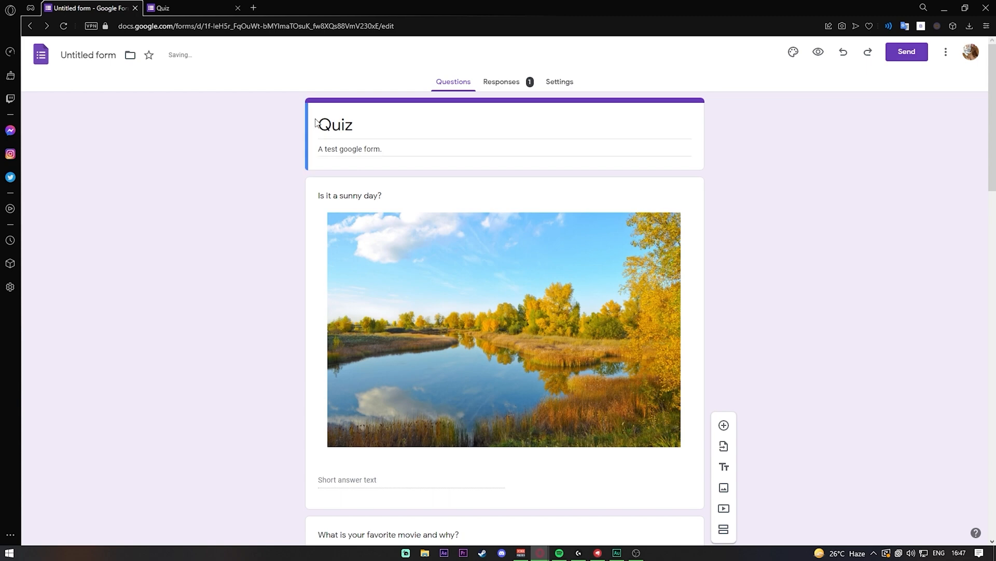
{"action": "left_click", "coordinate": [344, 124]}
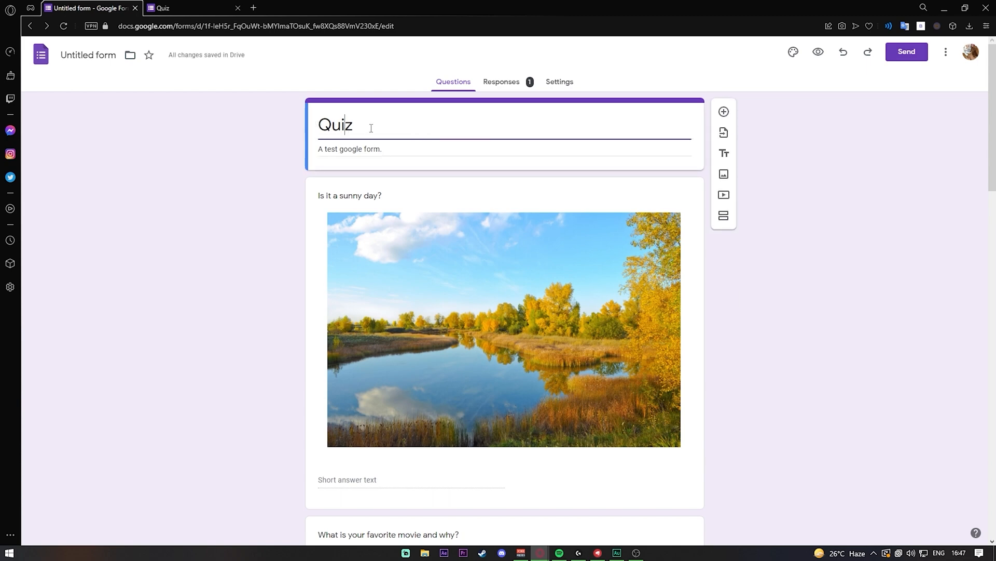
{"action": "left_click", "coordinate": [724, 174]}
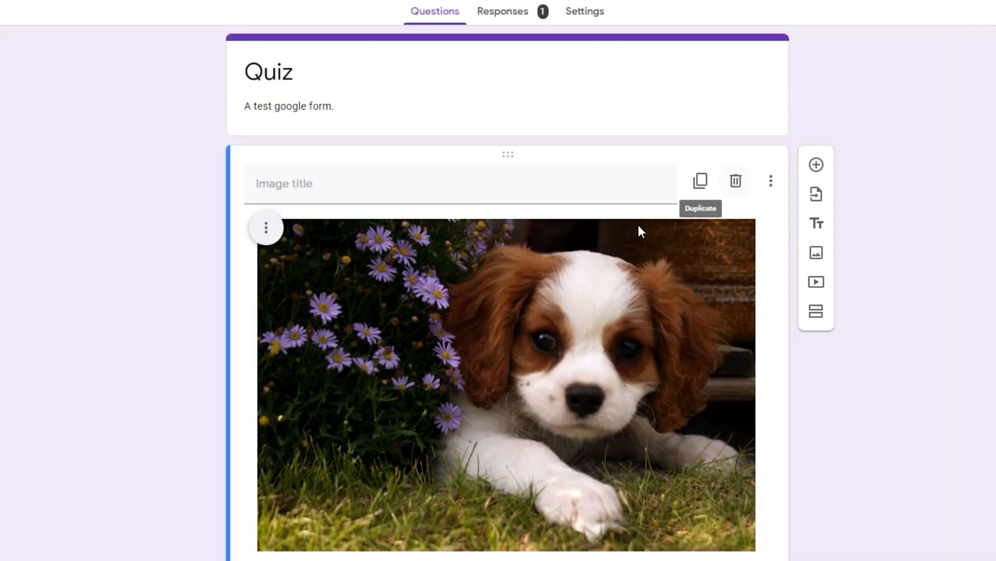
{"action": "scroll", "coordinate": [724, 348], "scroll_direction": "down", "scroll_amount": 1}
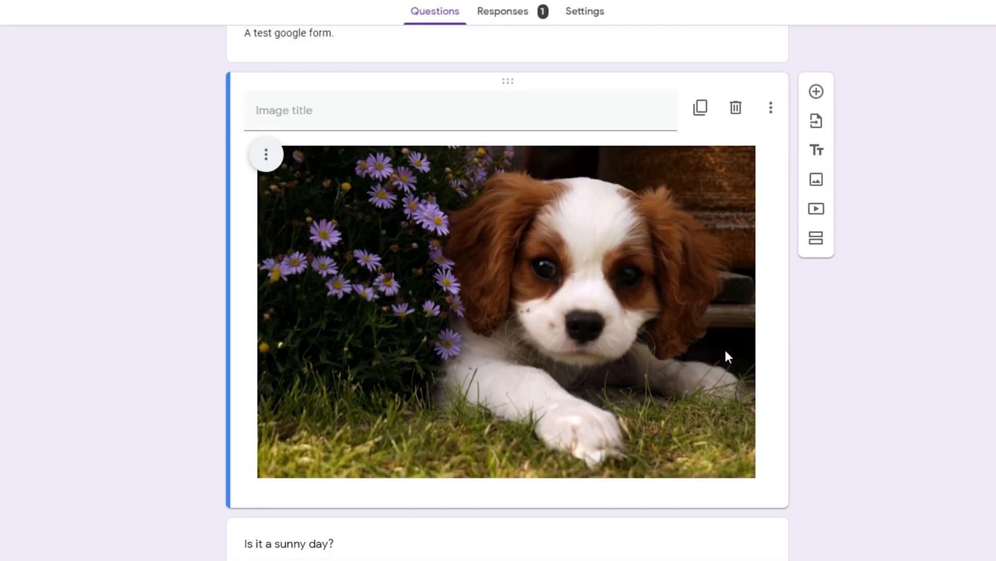
{"action": "left_click", "coordinate": [816, 208]}
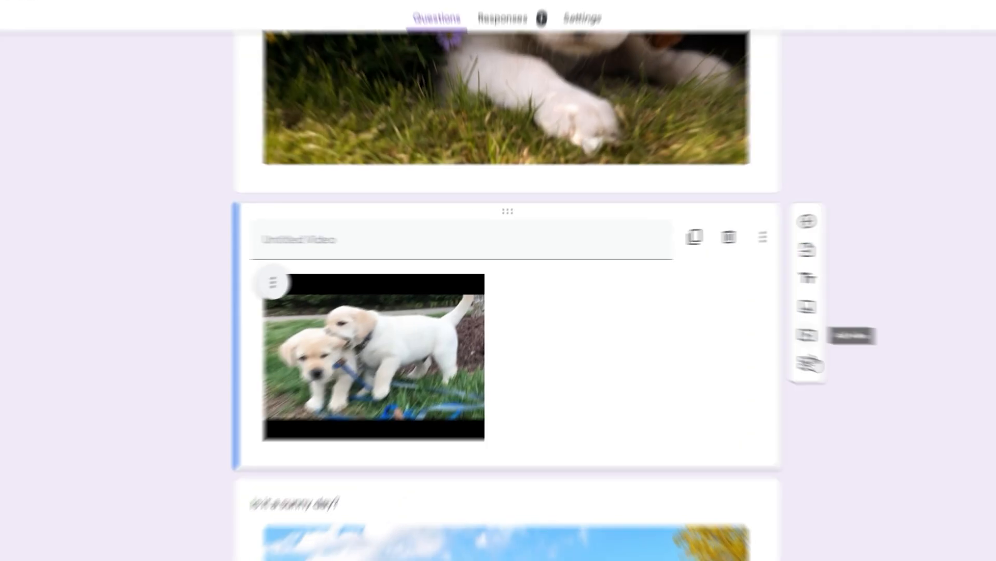
- Add a section after the video, titling it Quiz Section and the first section Introduction
{"action": "left_click", "coordinate": [820, 375]}
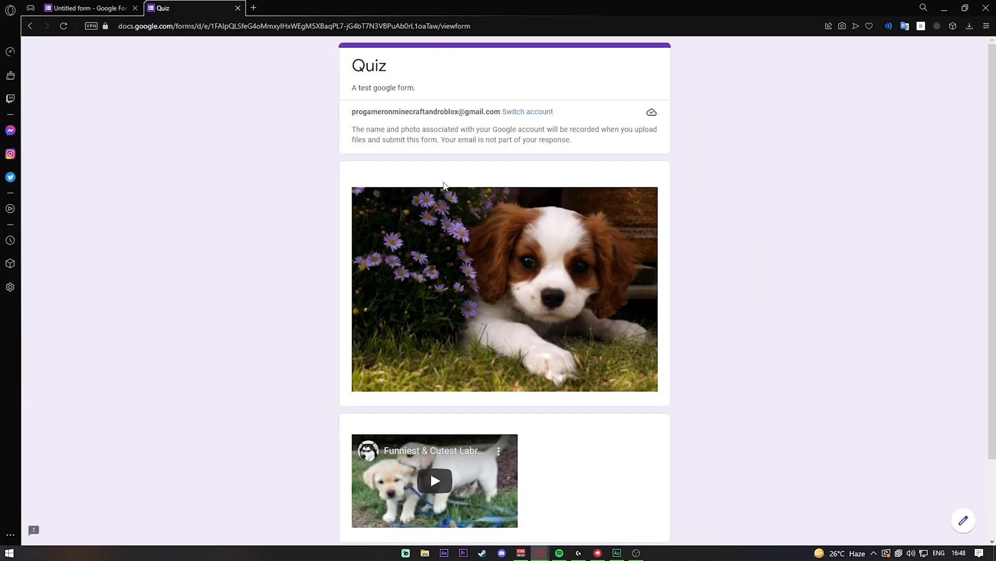
{"action": "scroll", "coordinate": [444, 185], "scroll_direction": "down", "scroll_amount": 3}
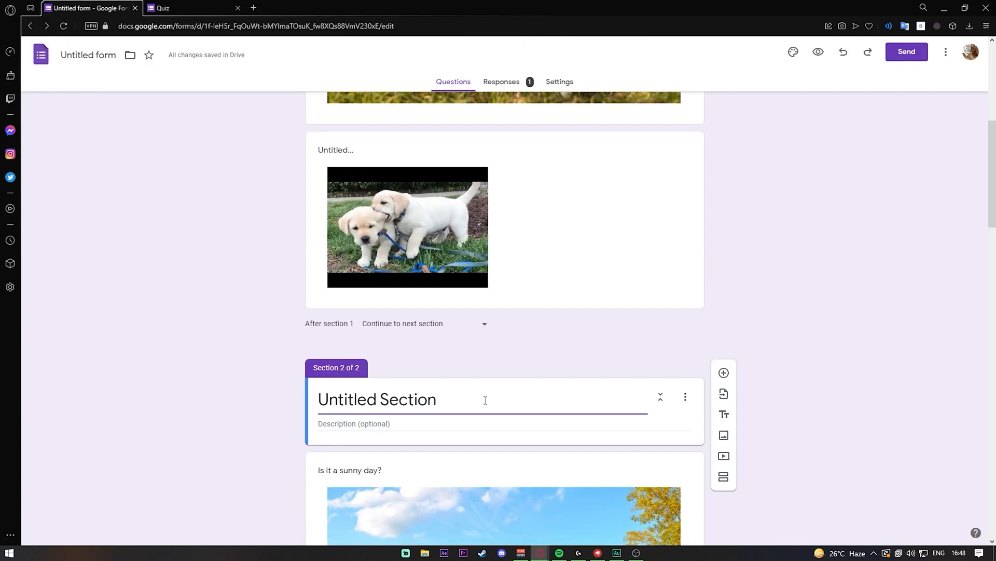
{"action": "key", "text": "ctrl+a"}
{"action": "type", "text": "Quiz Se"}
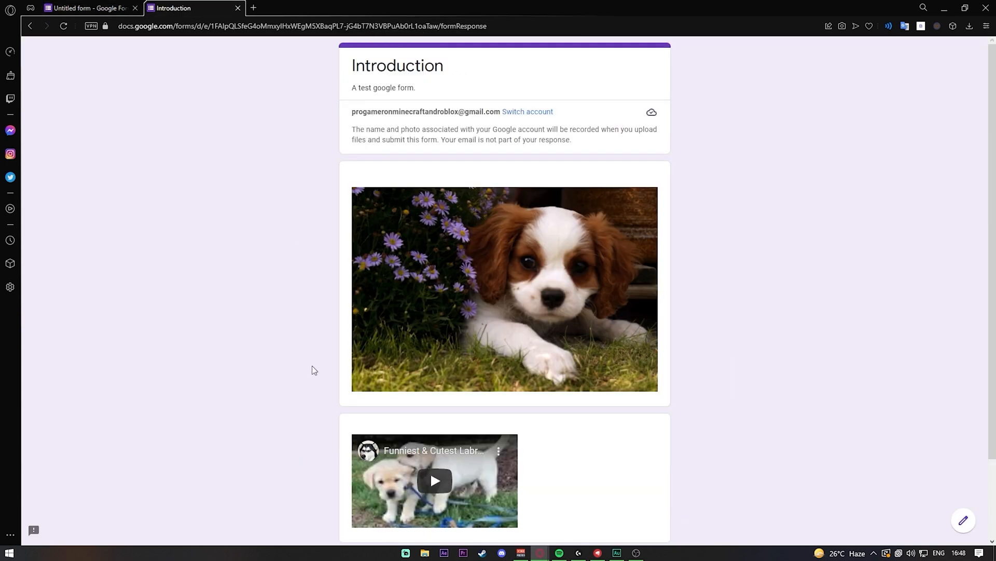
- Advance the preview from the Introduction page to the second section and check its heading
{"action": "scroll", "coordinate": [358, 465], "scroll_direction": "down", "scroll_amount": 2}
{"action": "left_click", "coordinate": [358, 463]}
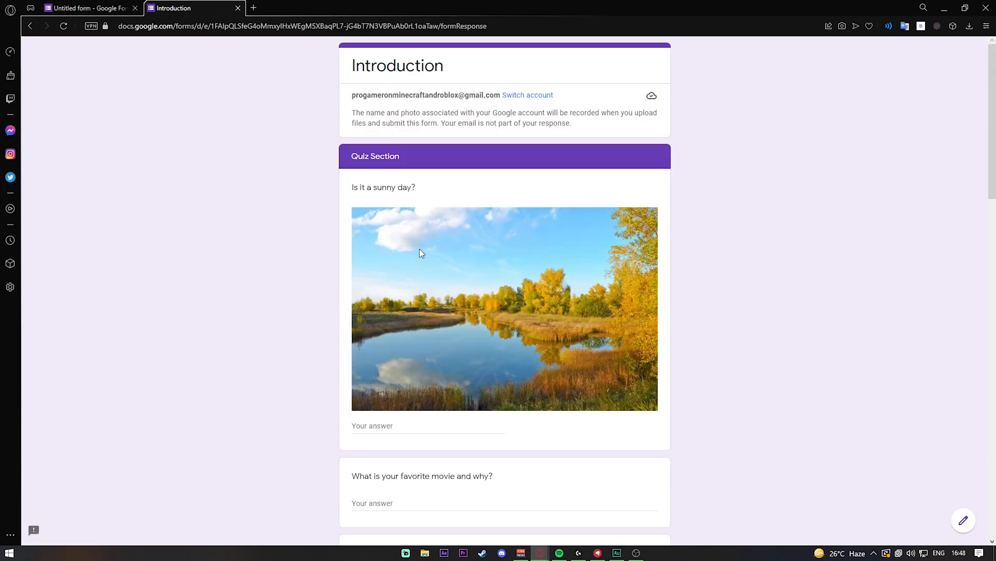
{"action": "left_click_drag", "start_coordinate": [422, 155], "coordinate": [349, 155]}
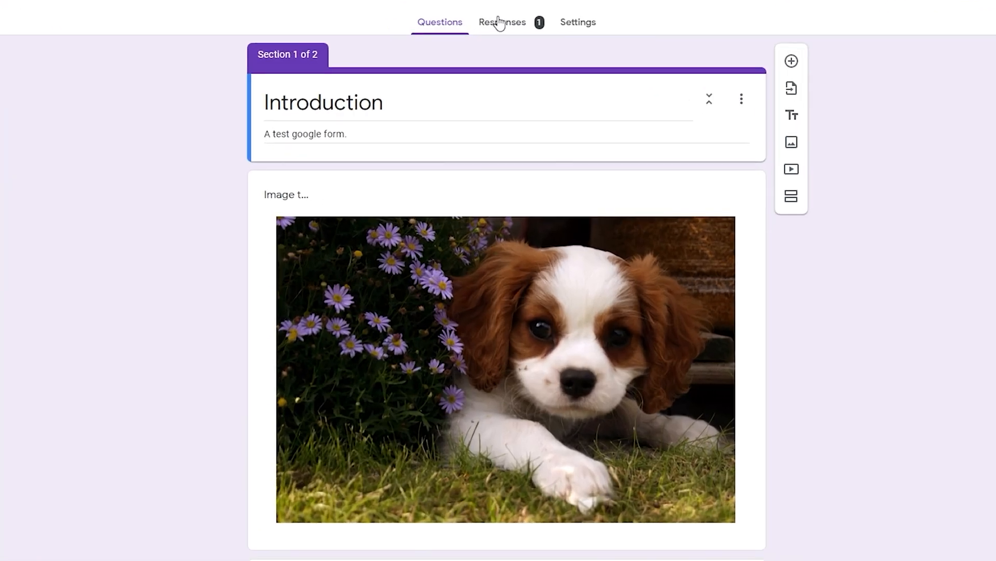
- Review the summary of the form's collected responses from the first questions through to the date and time questions
{"action": "left_click", "coordinate": [499, 24]}
{"action": "scroll", "coordinate": [469, 291], "scroll_direction": "down", "scroll_amount": 8}
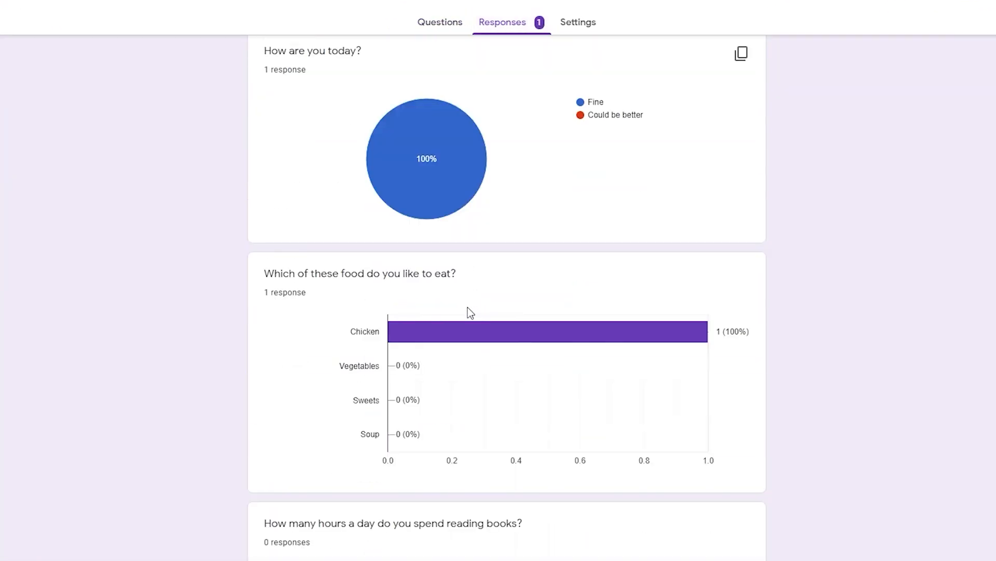
{"action": "scroll", "coordinate": [468, 309], "scroll_direction": "down", "scroll_amount": 20}
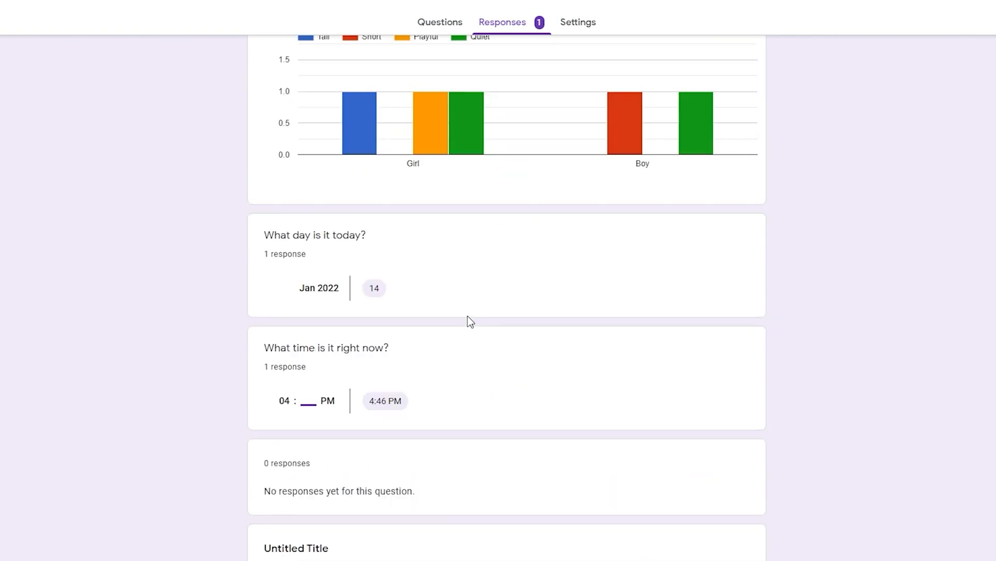
- Turn on the collection of email addresses in the form's response settings
{"action": "left_click", "coordinate": [575, 22]}
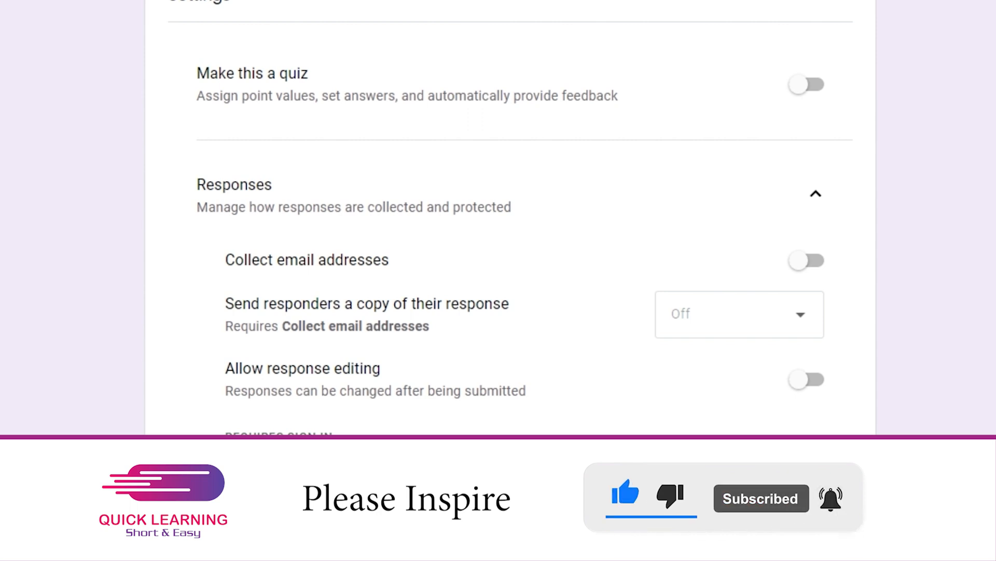
{"action": "scroll", "coordinate": [268, 106], "scroll_direction": "down", "scroll_amount": 2}
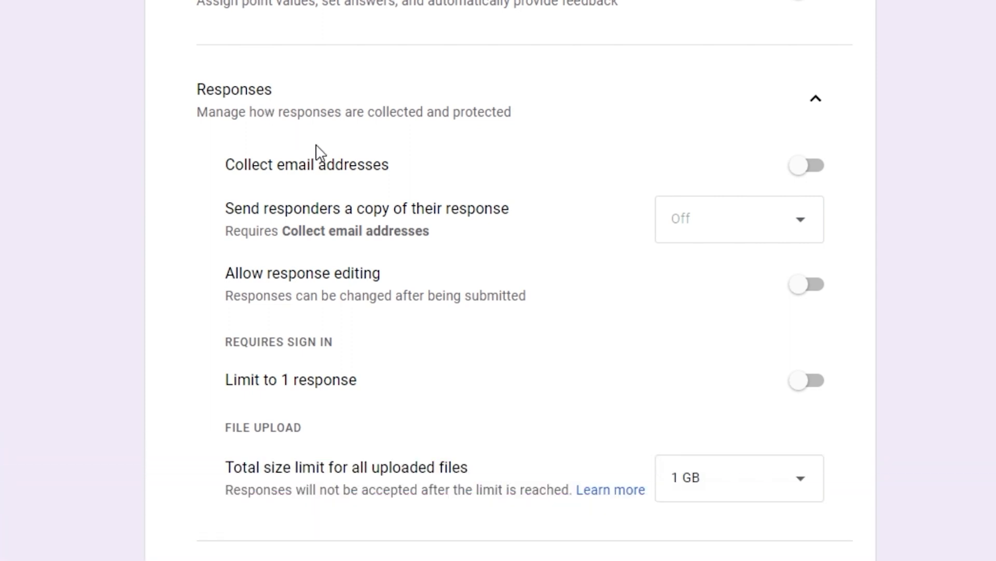
{"action": "left_click", "coordinate": [814, 176]}
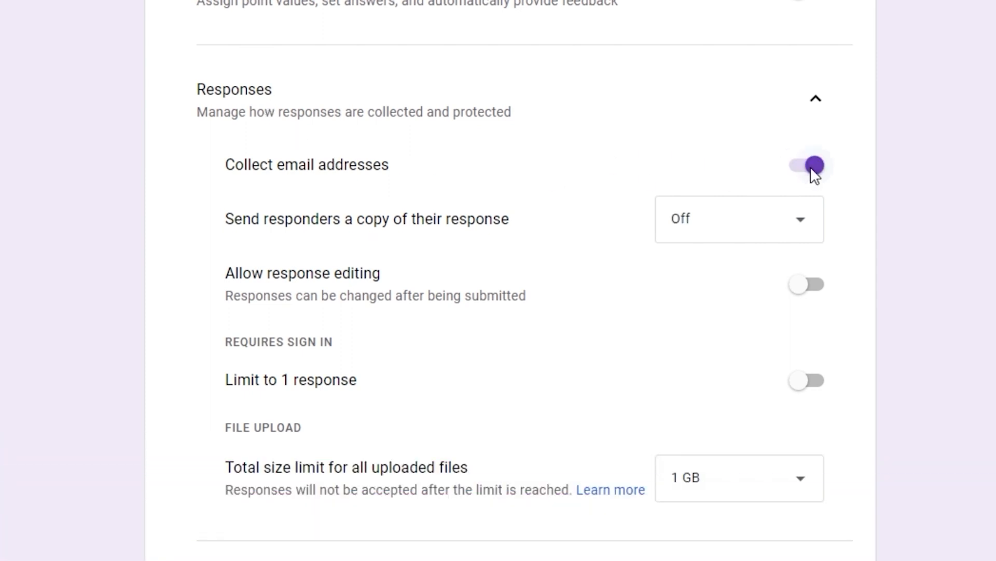
- Examine the choices for sending responders a copy of their response and for the total size limit of uploaded files
{"action": "left_click", "coordinate": [732, 238]}
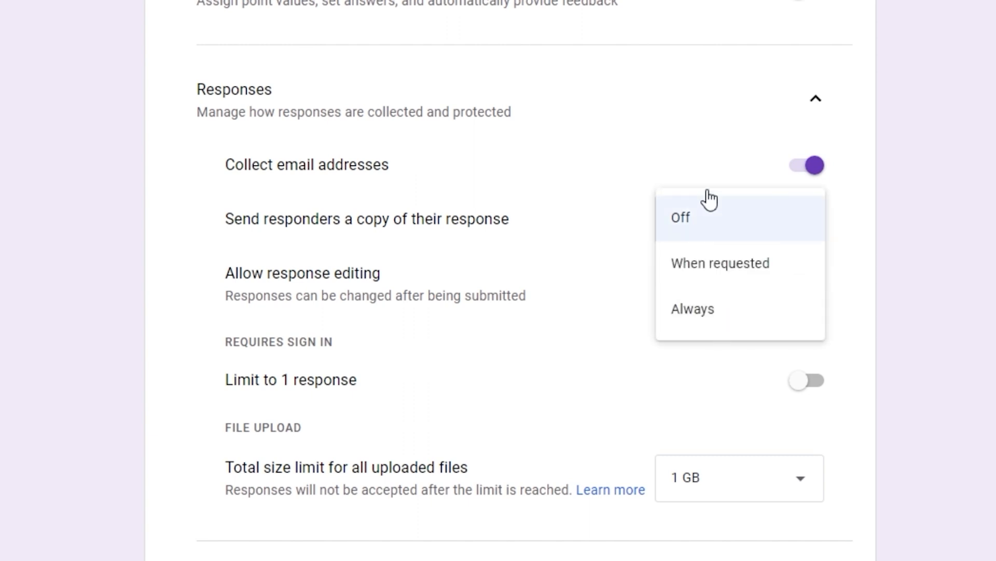
{"action": "left_click", "coordinate": [905, 265]}
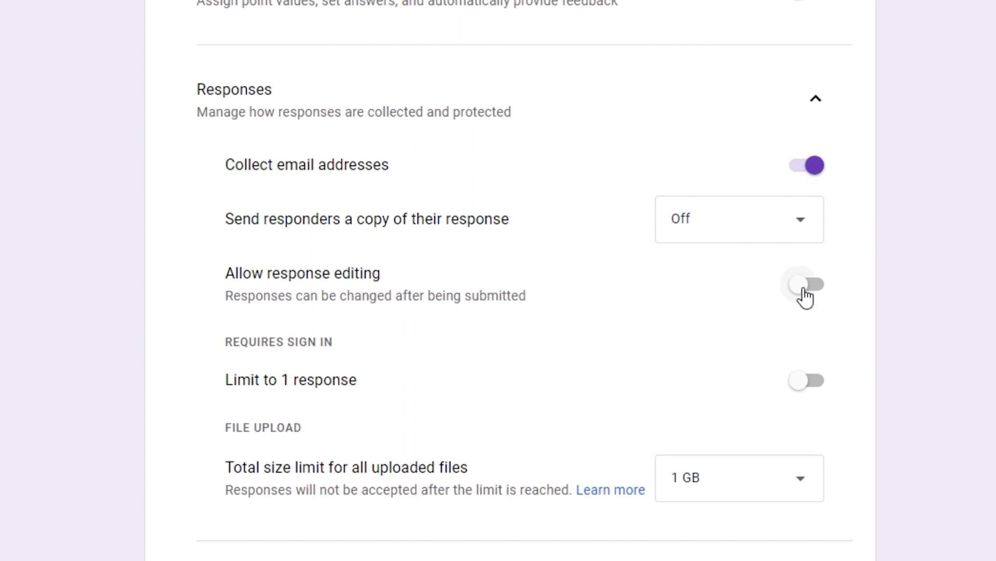
{"action": "scroll", "coordinate": [805, 296], "scroll_direction": "down", "scroll_amount": 3}
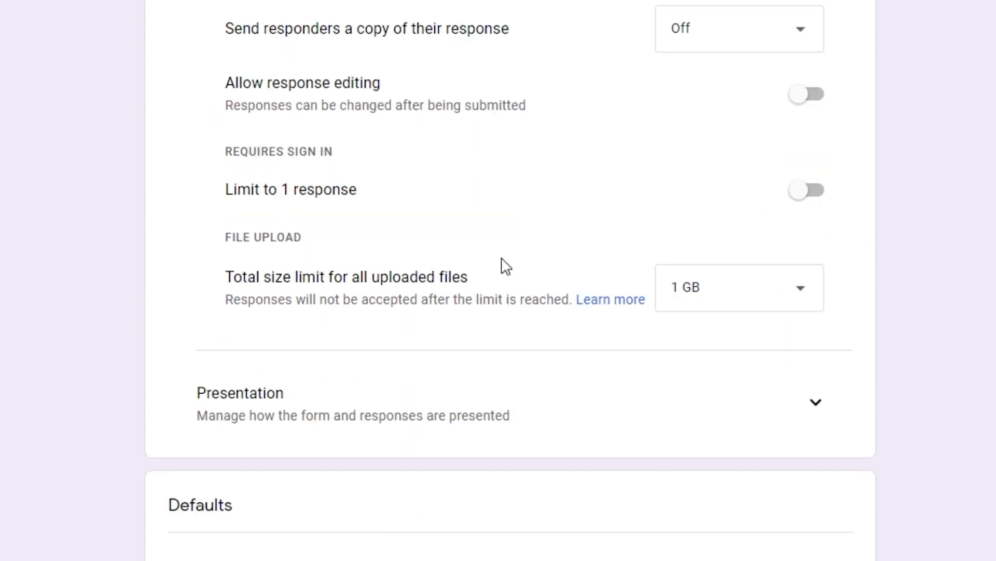
{"action": "left_click", "coordinate": [716, 313]}
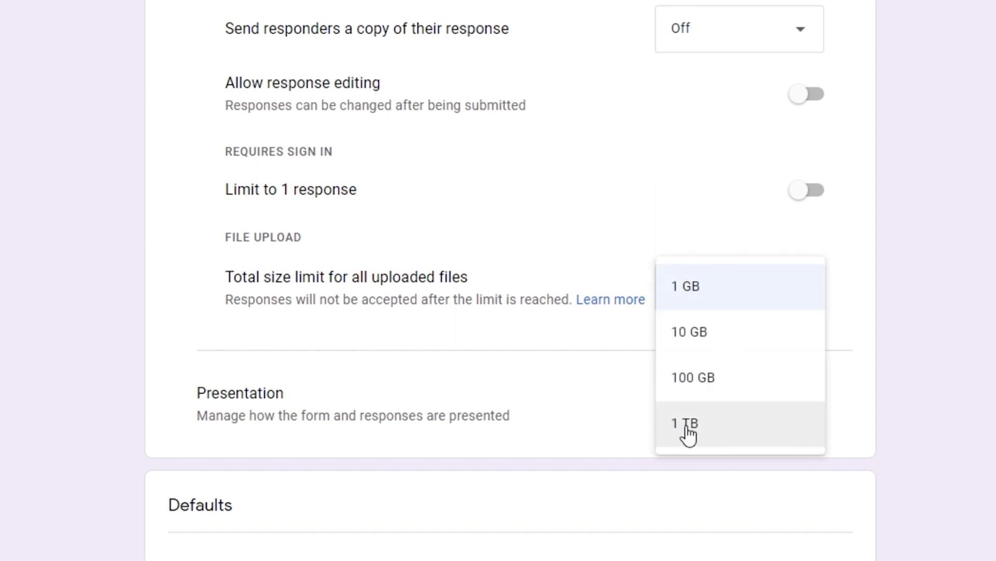
{"action": "left_click", "coordinate": [509, 338]}
- Change the confirmation message in the presentation settings to "Thank you for filling out the quiz :)" and save it
{"action": "left_click", "coordinate": [816, 402]}
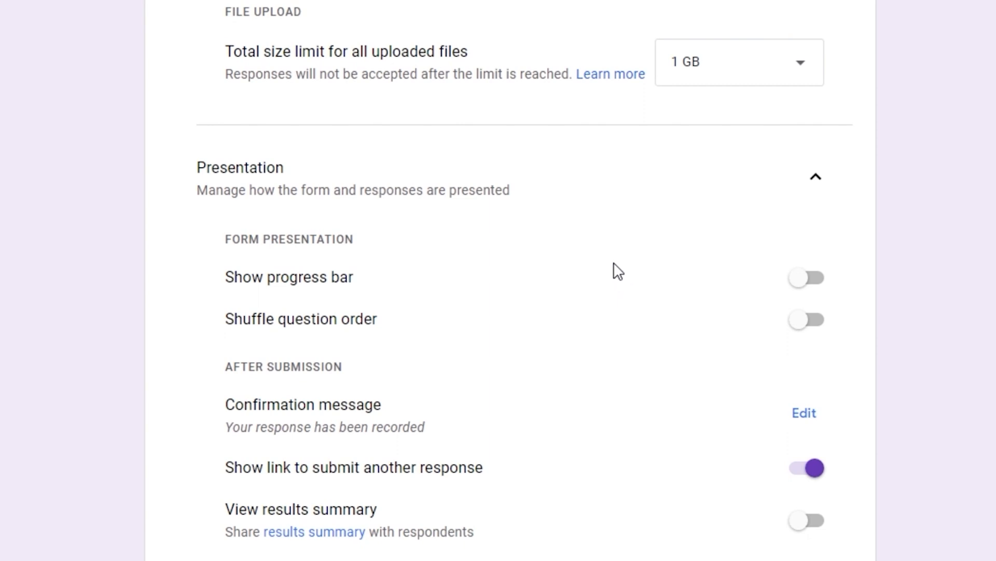
{"action": "scroll", "coordinate": [614, 269], "scroll_direction": "down", "scroll_amount": 2}
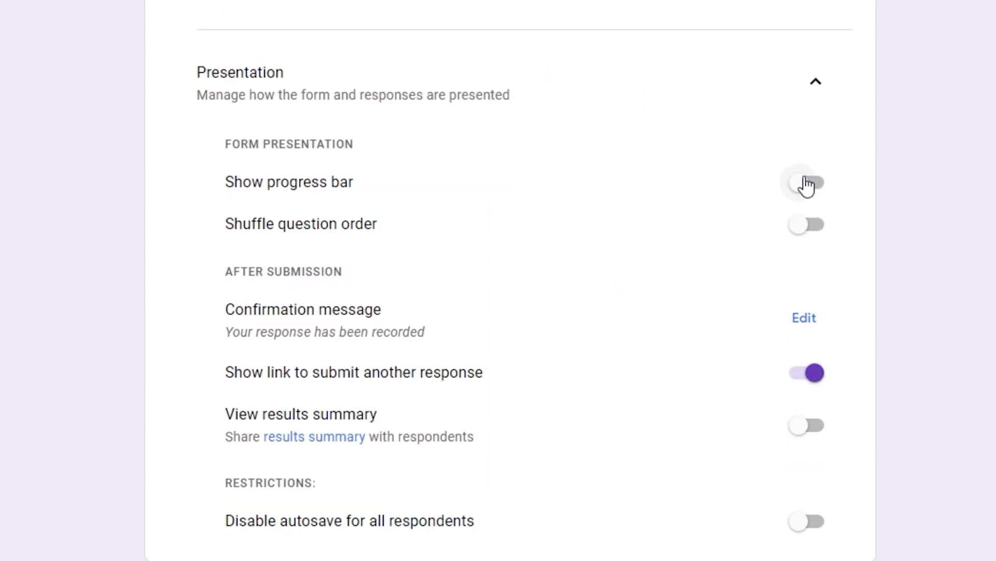
{"action": "left_click", "coordinate": [806, 326]}
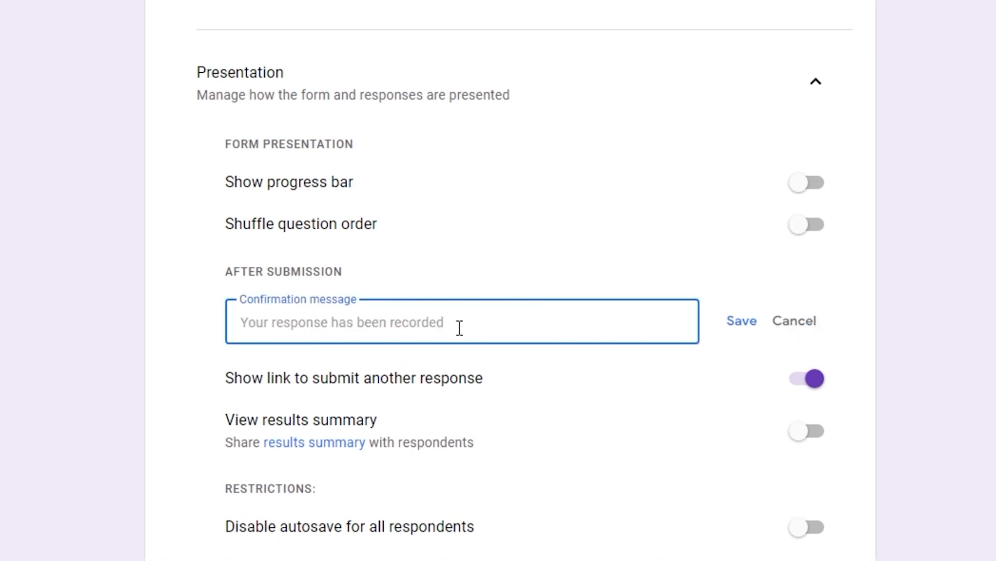
{"action": "type", "text": "Thank you "}
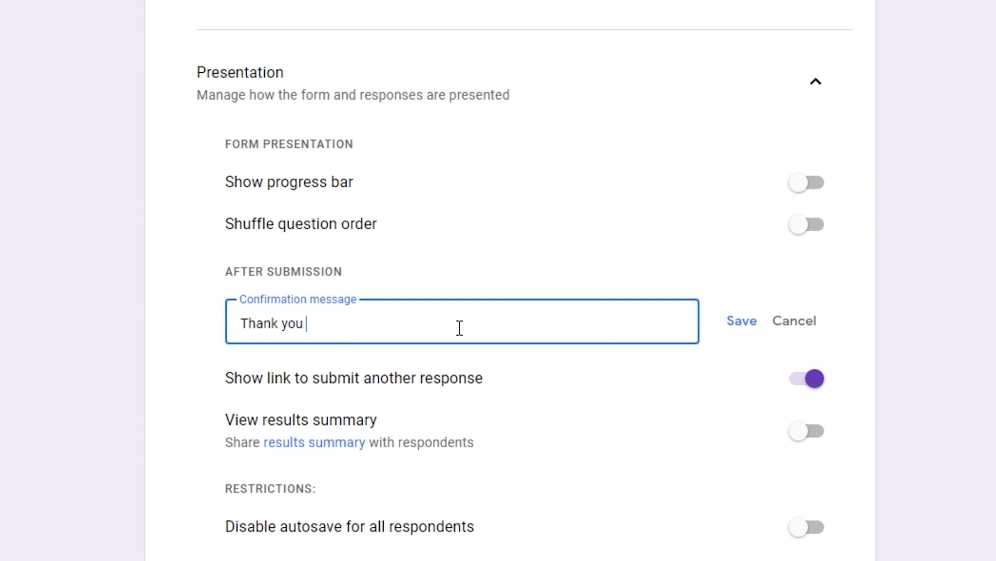
{"action": "type", "text": "for filling out t"}
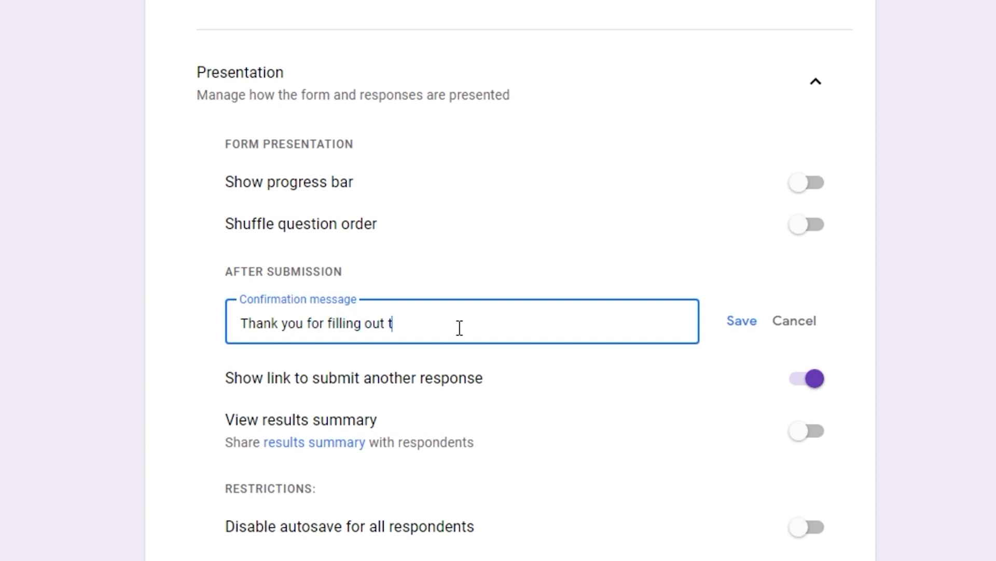
{"action": "type", "text": "he quiz :)"}
{"action": "left_click", "coordinate": [743, 321]}
- Expand the form defaults and question defaults, and toggle the option that makes questions required by default
{"action": "scroll", "coordinate": [892, 368], "scroll_direction": "down", "scroll_amount": 2}
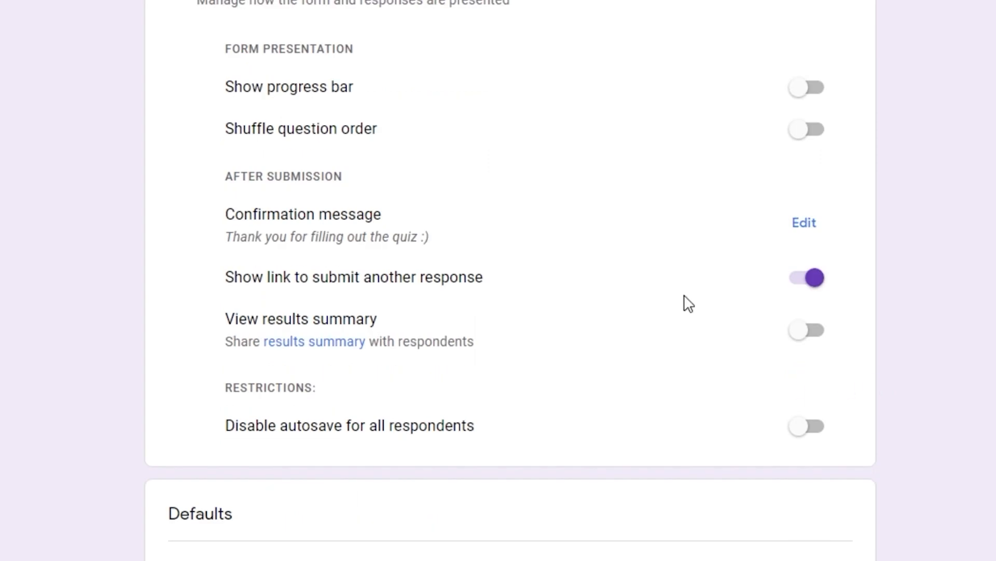
{"action": "scroll", "coordinate": [779, 368], "scroll_direction": "down", "scroll_amount": 2}
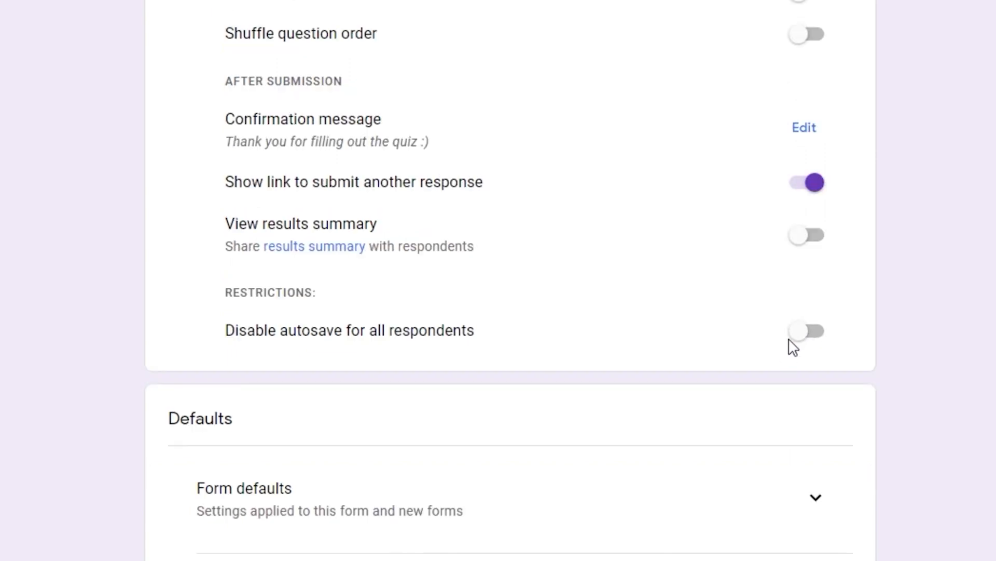
{"action": "scroll", "coordinate": [794, 379], "scroll_direction": "down", "scroll_amount": 2}
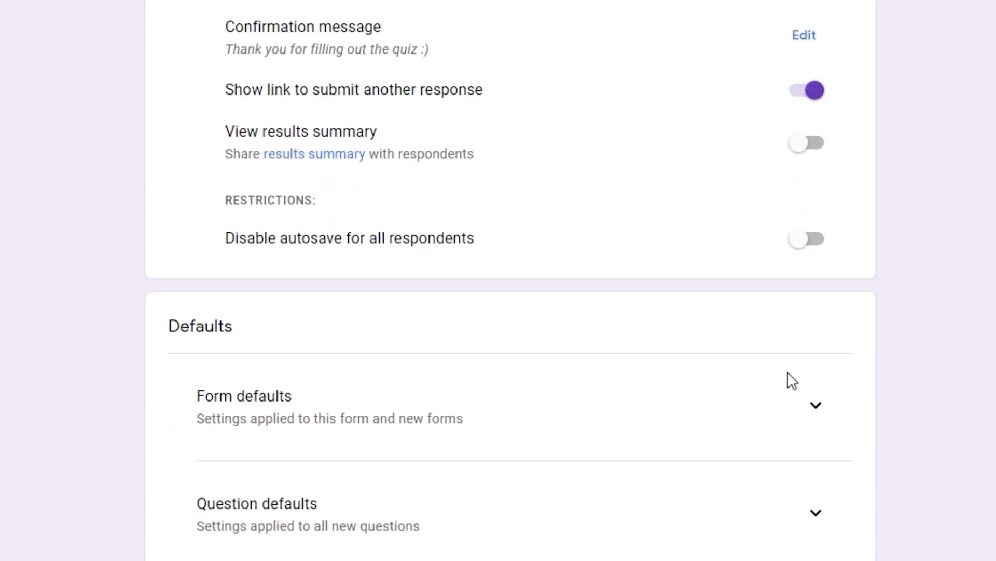
{"action": "left_click", "coordinate": [824, 409]}
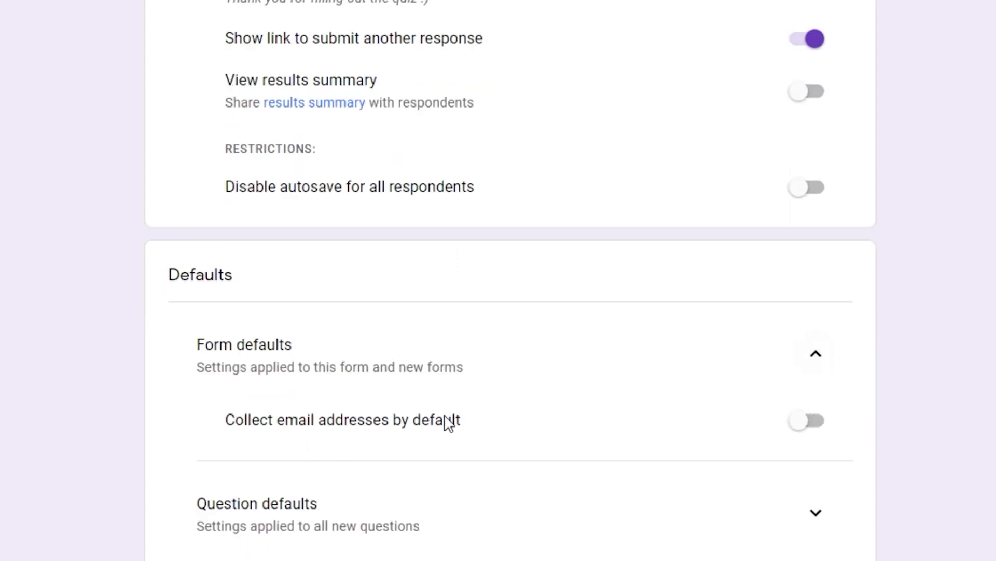
{"action": "left_click", "coordinate": [817, 515]}
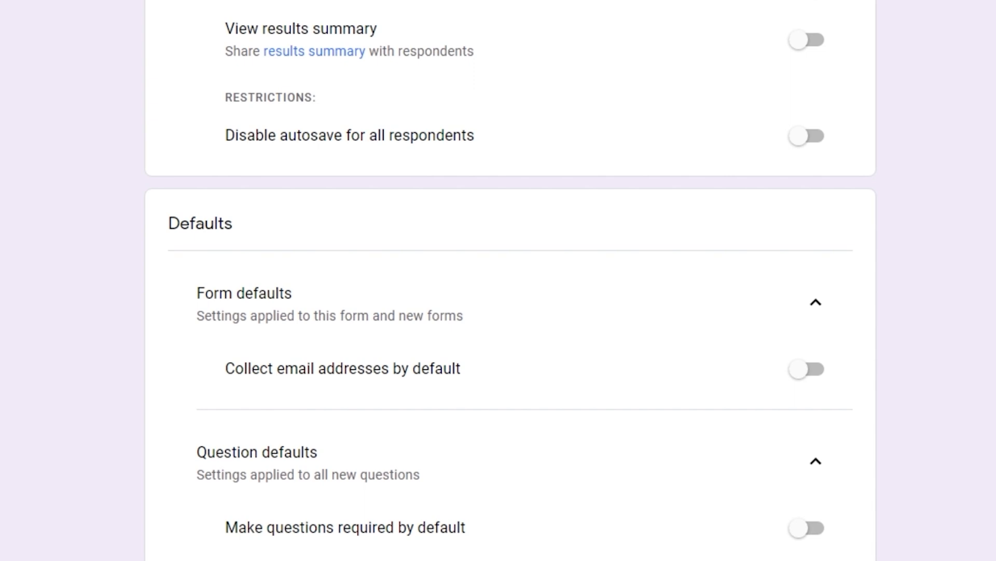
{"action": "left_click", "coordinate": [810, 534]}
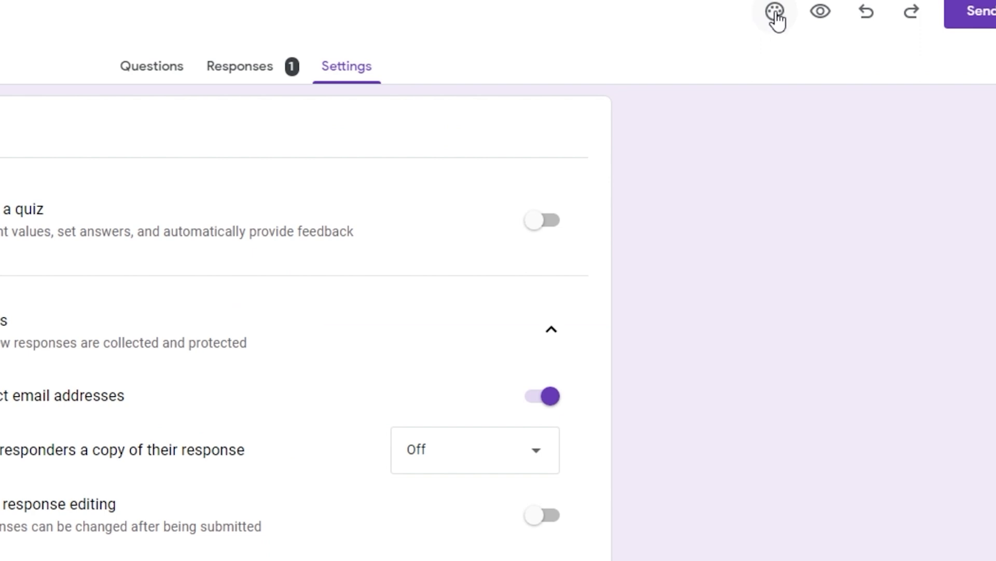
- Open the form's theme options, try the purple theme color and set the theme color to Red Orange #ff5722
{"action": "left_click", "coordinate": [776, 15]}
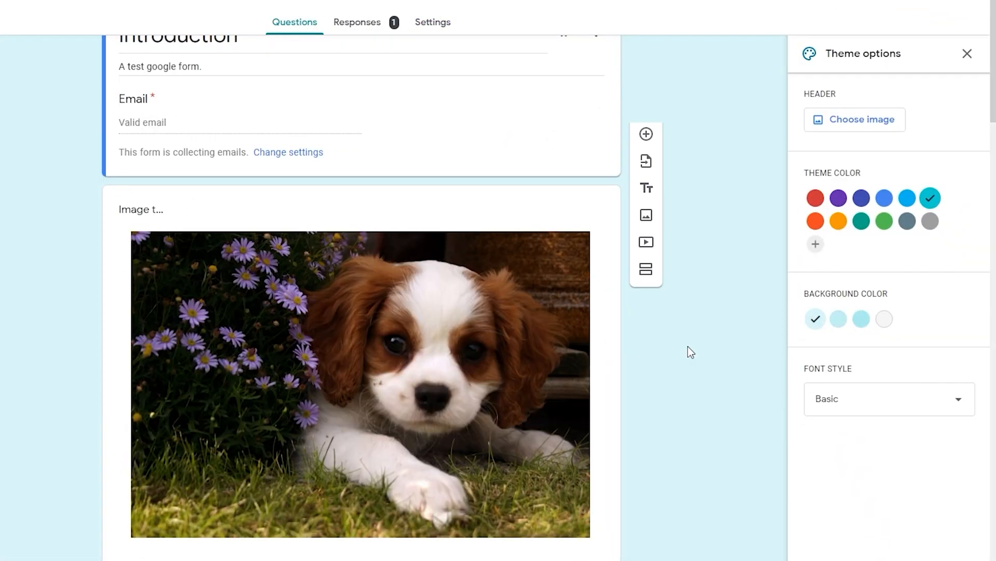
{"action": "scroll", "coordinate": [690, 343], "scroll_direction": "up", "scroll_amount": 2}
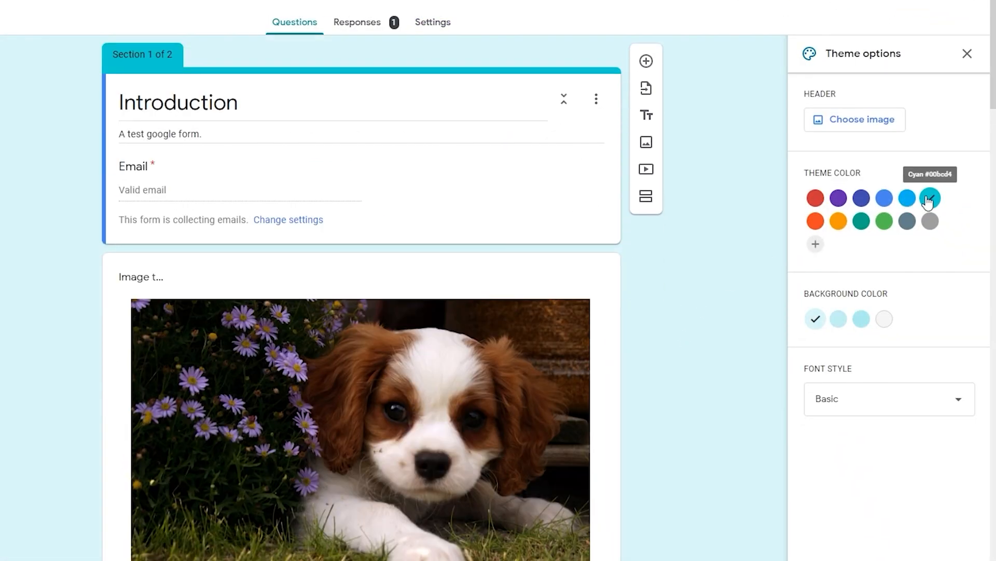
{"action": "left_click", "coordinate": [838, 198]}
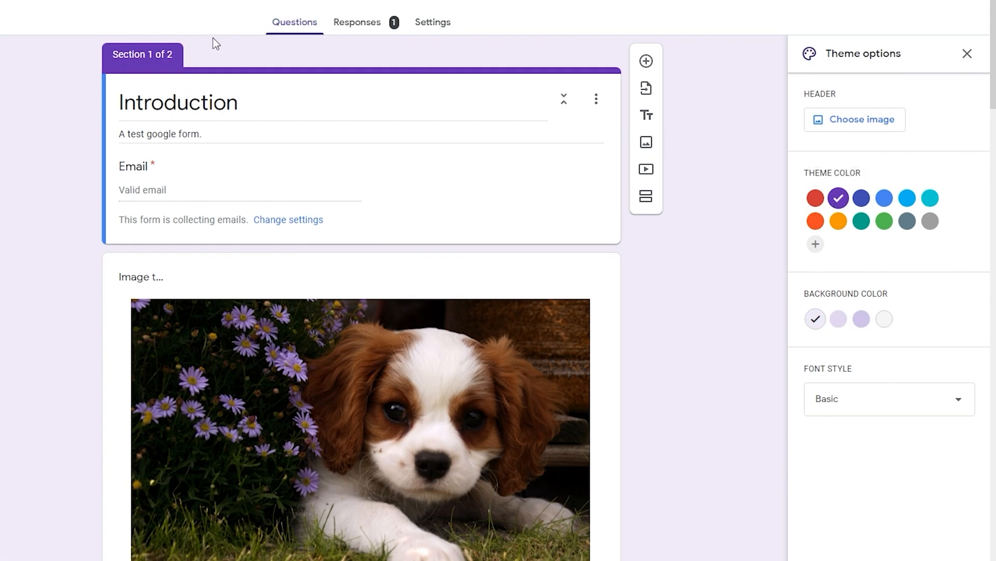
{"action": "left_click", "coordinate": [815, 221]}
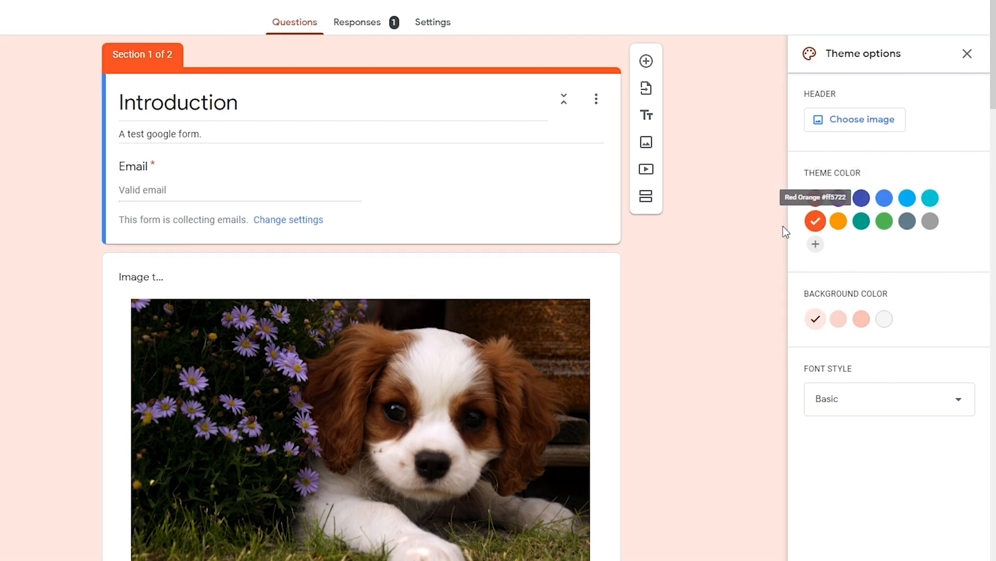
- Check the form's look under the theme color and set its background color to the dark shade #ffc4b2
{"action": "scroll", "coordinate": [692, 303], "scroll_direction": "down", "scroll_amount": 4}
{"action": "scroll", "coordinate": [696, 306], "scroll_direction": "down", "scroll_amount": 1}
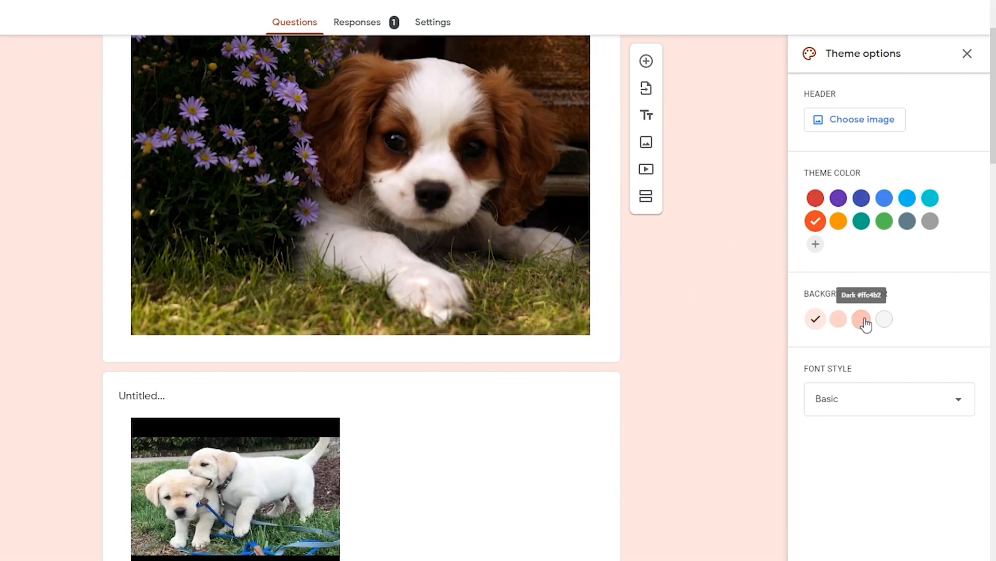
{"action": "scroll", "coordinate": [732, 349], "scroll_direction": "up", "scroll_amount": 5}
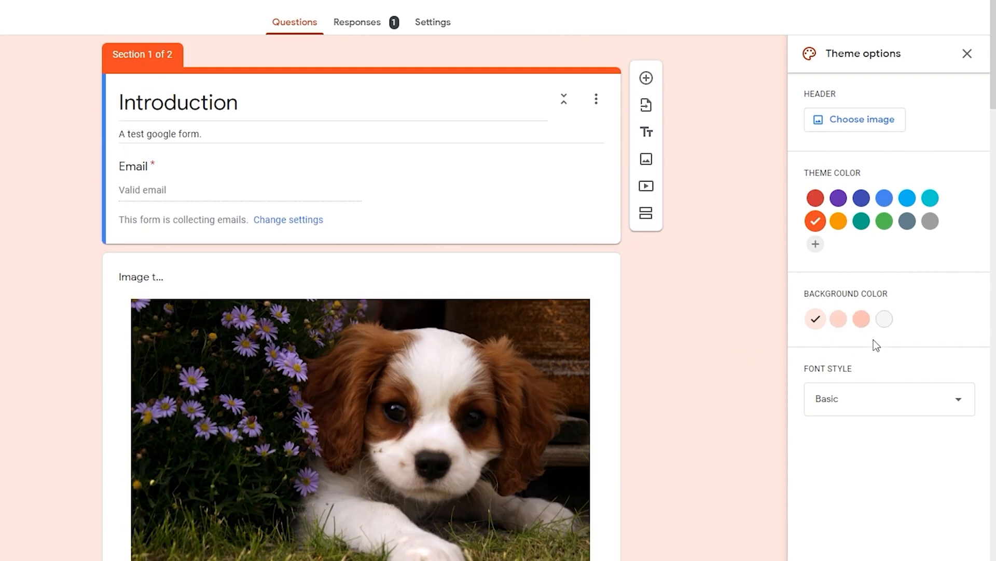
{"action": "left_click", "coordinate": [861, 319]}
- Try the Decorative, Formal and Playful font styles on the form and return the font style to Basic
{"action": "left_click", "coordinate": [830, 399]}
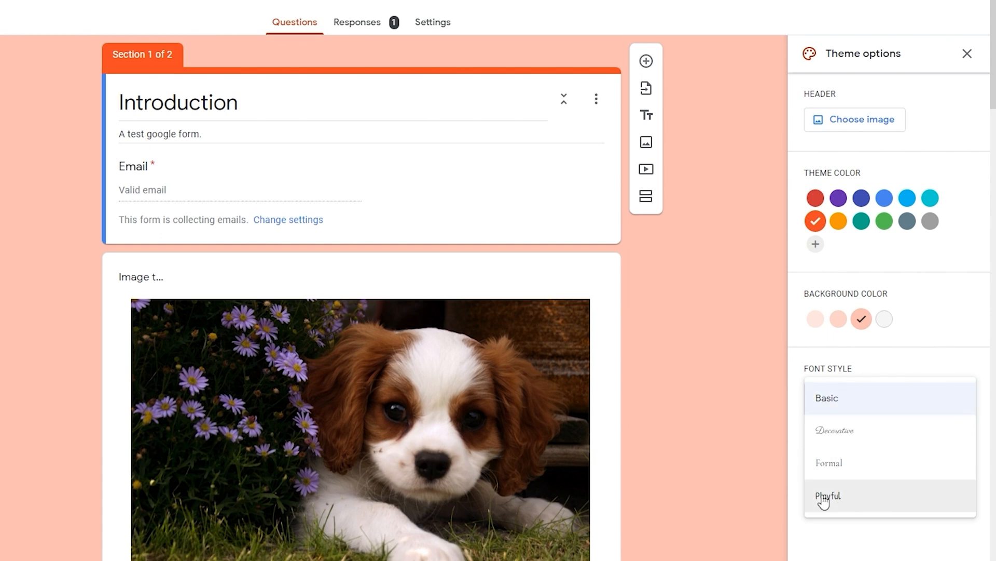
{"action": "left_click", "coordinate": [847, 439]}
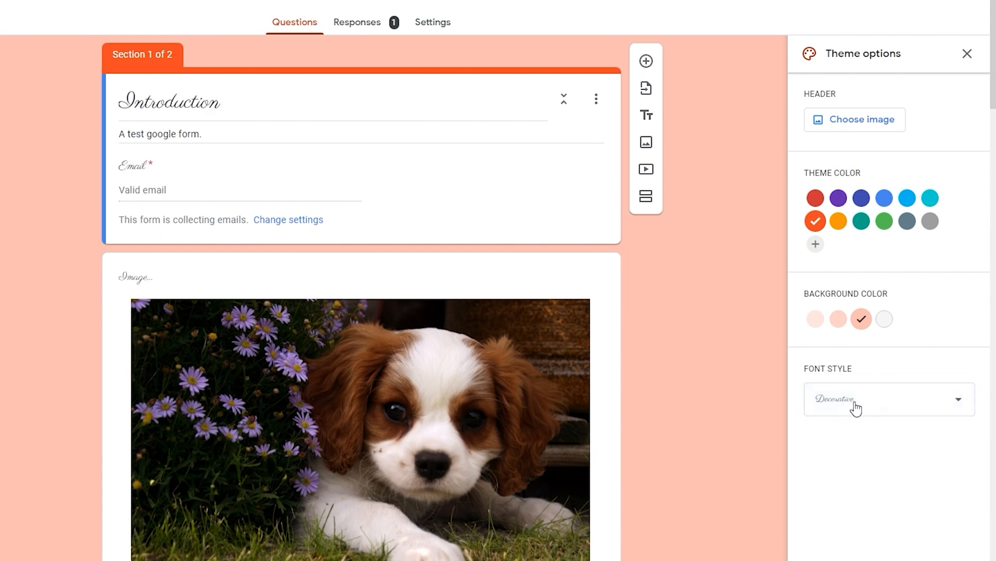
{"action": "left_click", "coordinate": [855, 407]}
{"action": "left_click", "coordinate": [856, 429]}
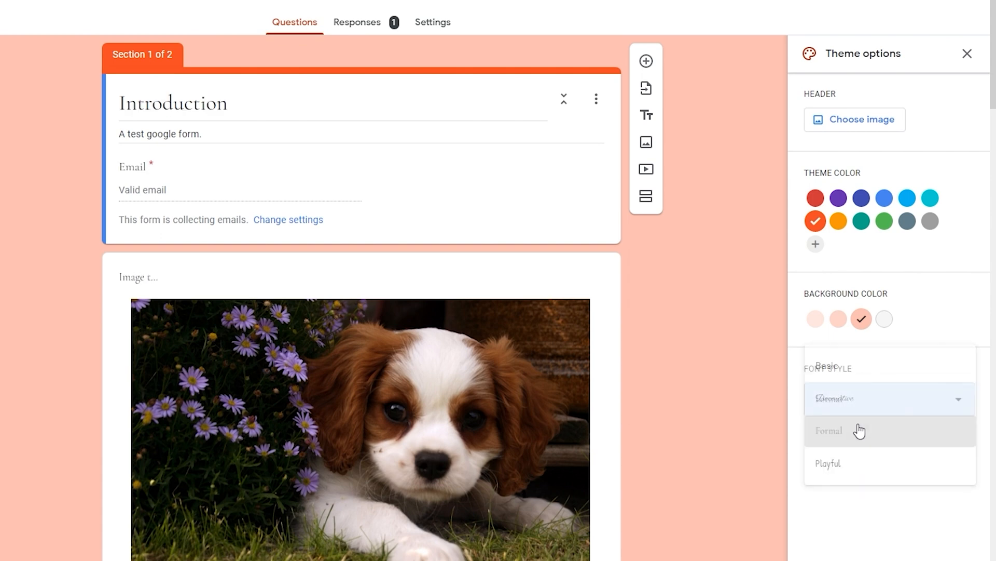
{"action": "left_click", "coordinate": [863, 400]}
{"action": "left_click", "coordinate": [847, 442]}
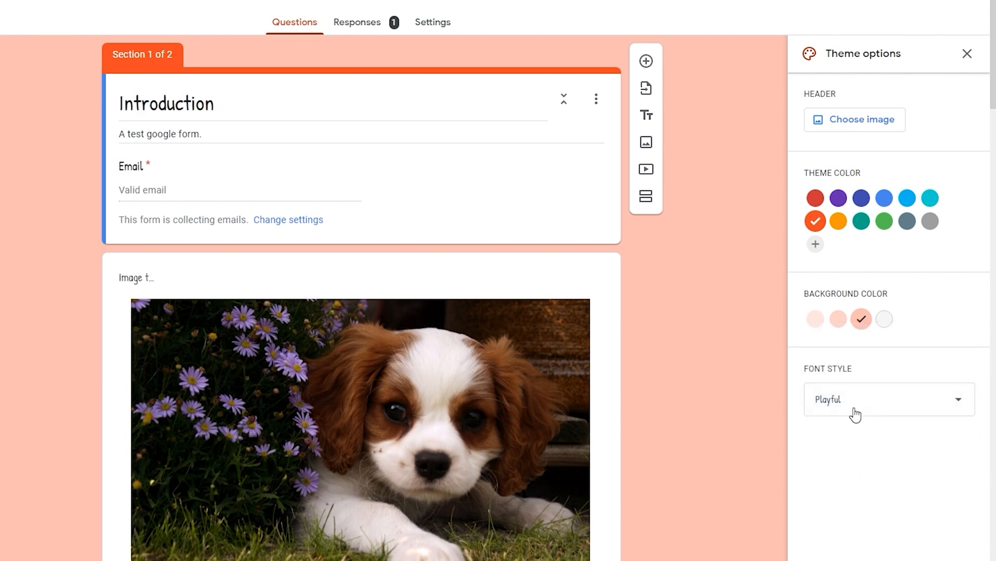
{"action": "left_click", "coordinate": [855, 410]}
{"action": "left_click", "coordinate": [827, 311]}
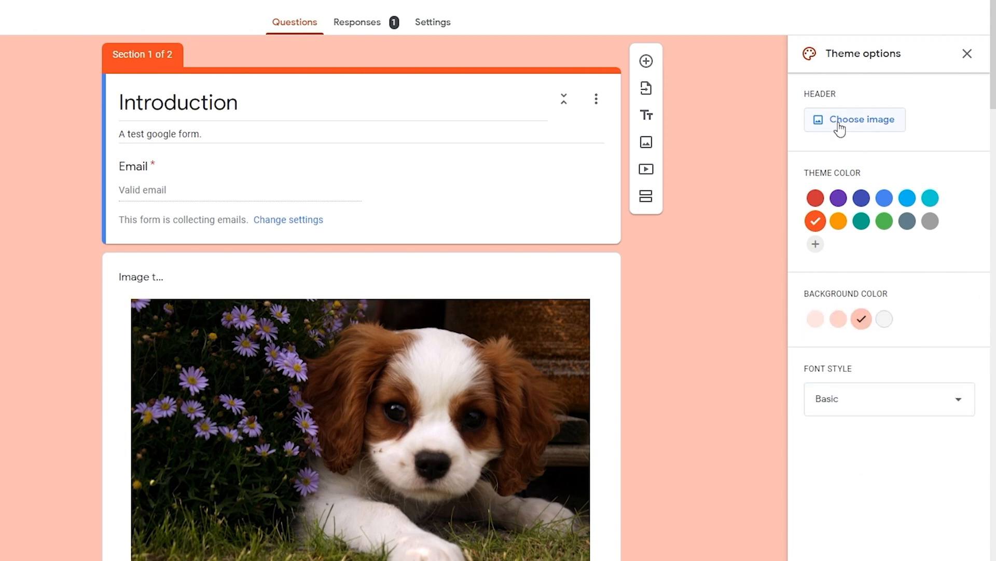
- Insert the colorful candy image from the Work and School themes as the form's header and close the theme options
{"action": "left_click", "coordinate": [862, 121]}
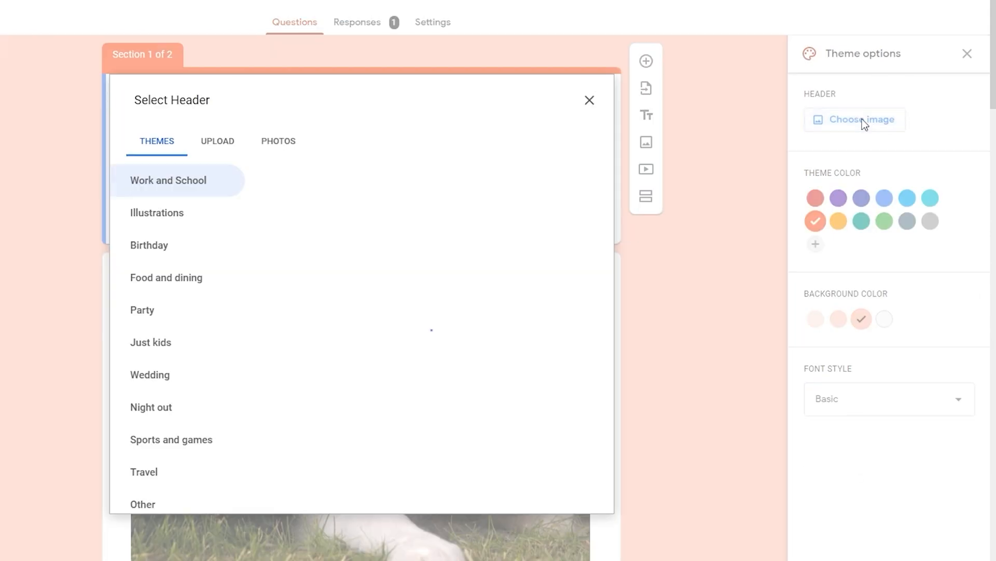
{"action": "left_click", "coordinate": [352, 268]}
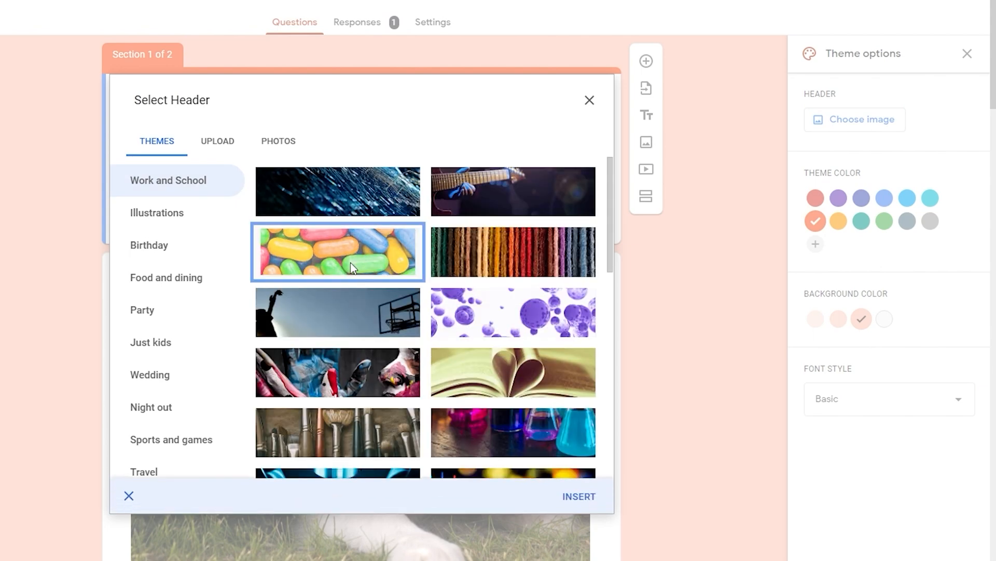
{"action": "left_click", "coordinate": [569, 500]}
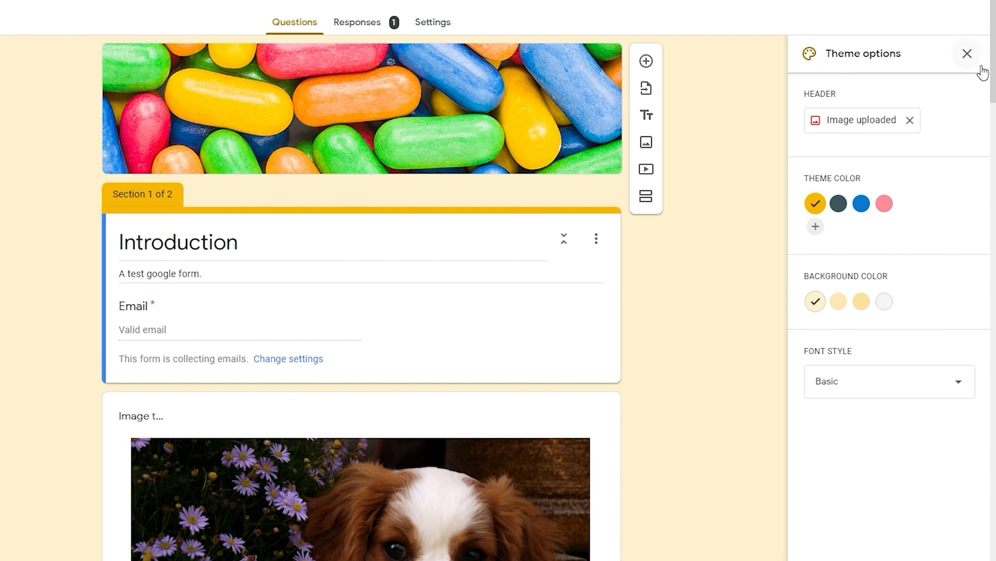
{"action": "left_click", "coordinate": [968, 54]}
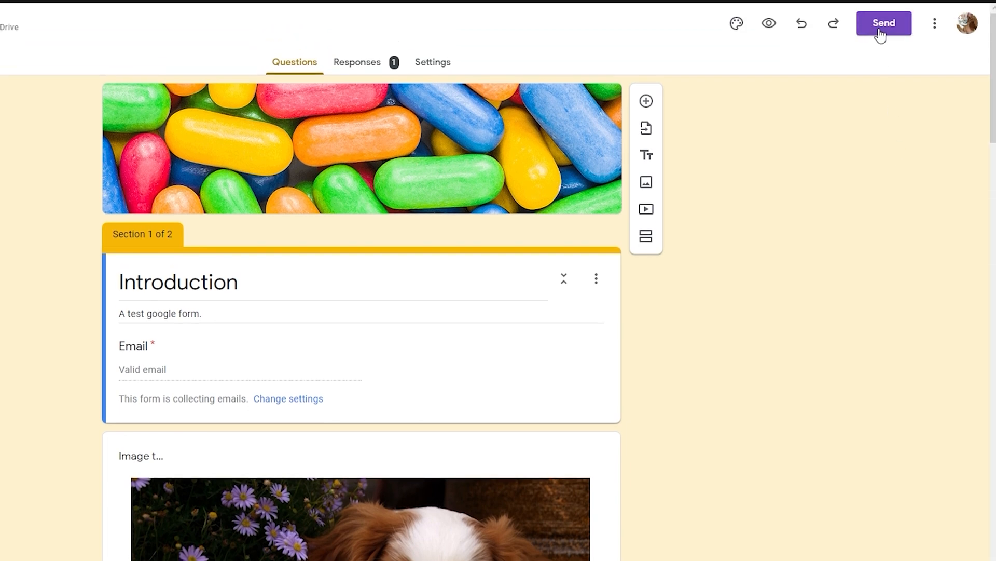
- Open the form's sending options, choose sharing by link, shorten the URL and copy it
{"action": "left_click", "coordinate": [881, 32]}
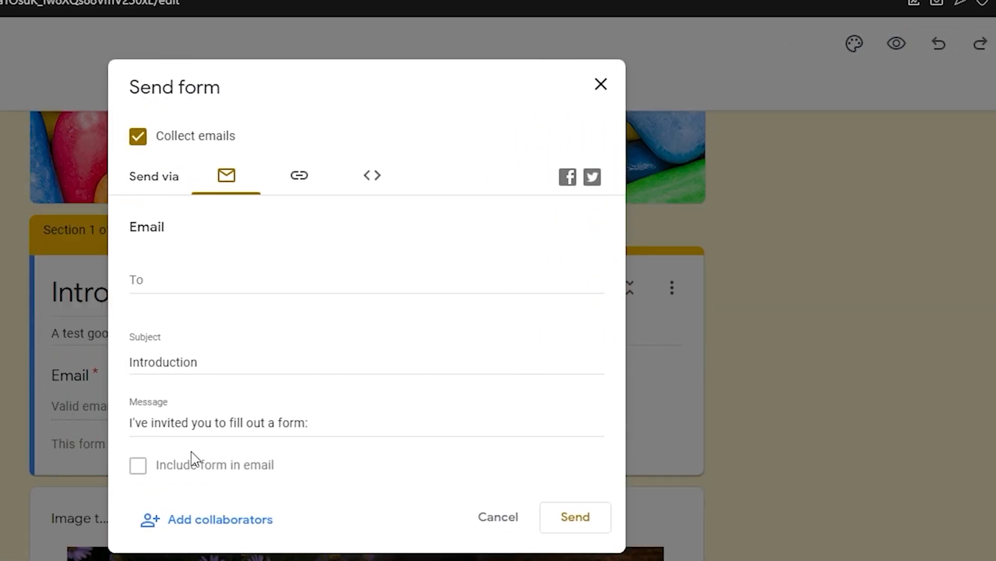
{"action": "scroll", "coordinate": [192, 451], "scroll_direction": "down", "scroll_amount": 3}
{"action": "scroll", "coordinate": [201, 422], "scroll_direction": "up", "scroll_amount": 2}
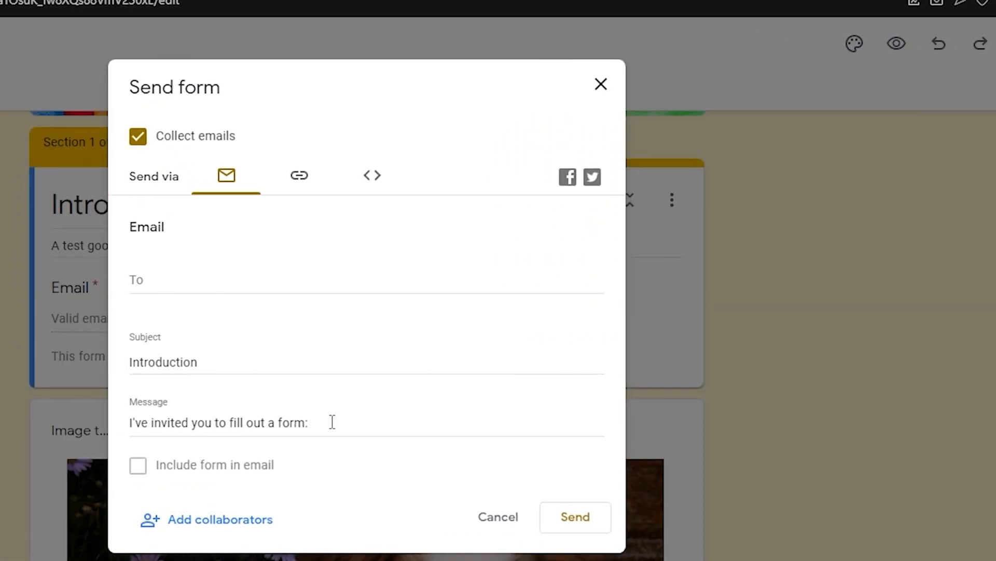
{"action": "left_click", "coordinate": [291, 193]}
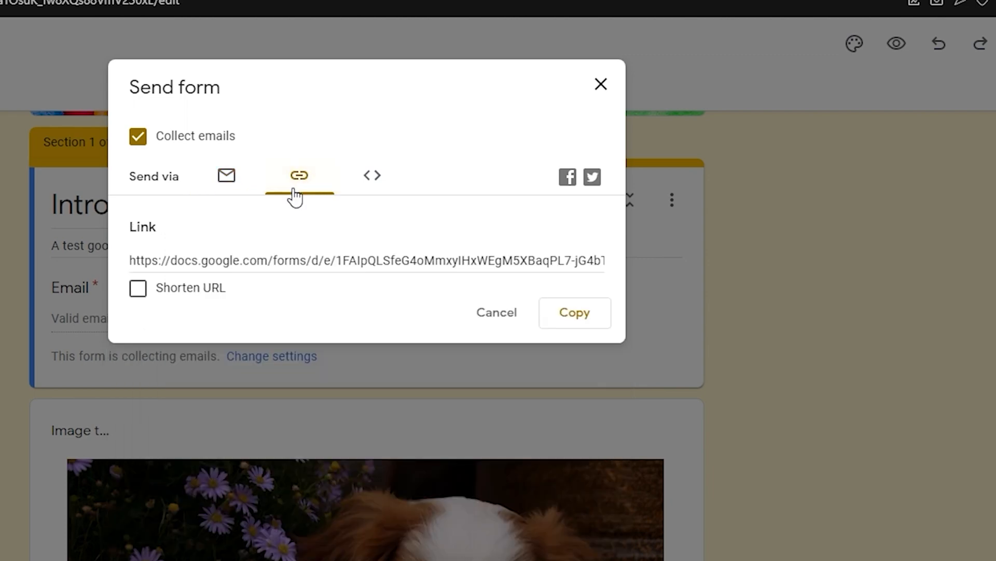
{"action": "left_click", "coordinate": [138, 289]}
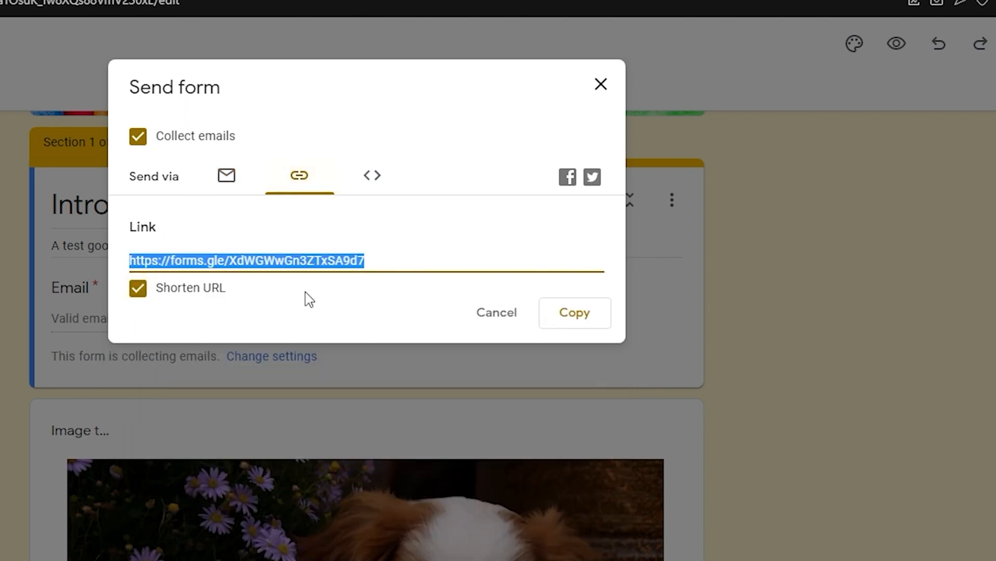
{"action": "left_click", "coordinate": [574, 314]}
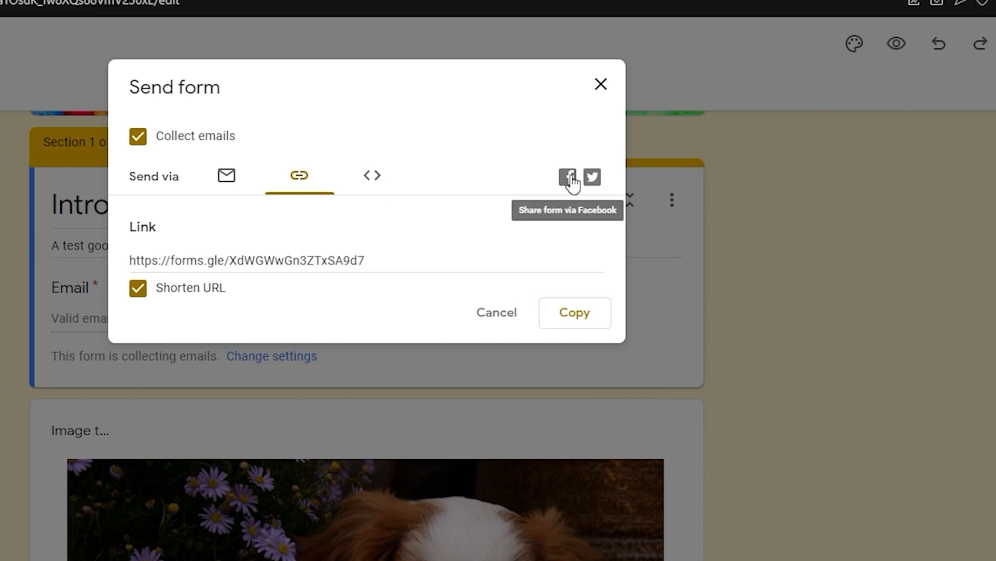